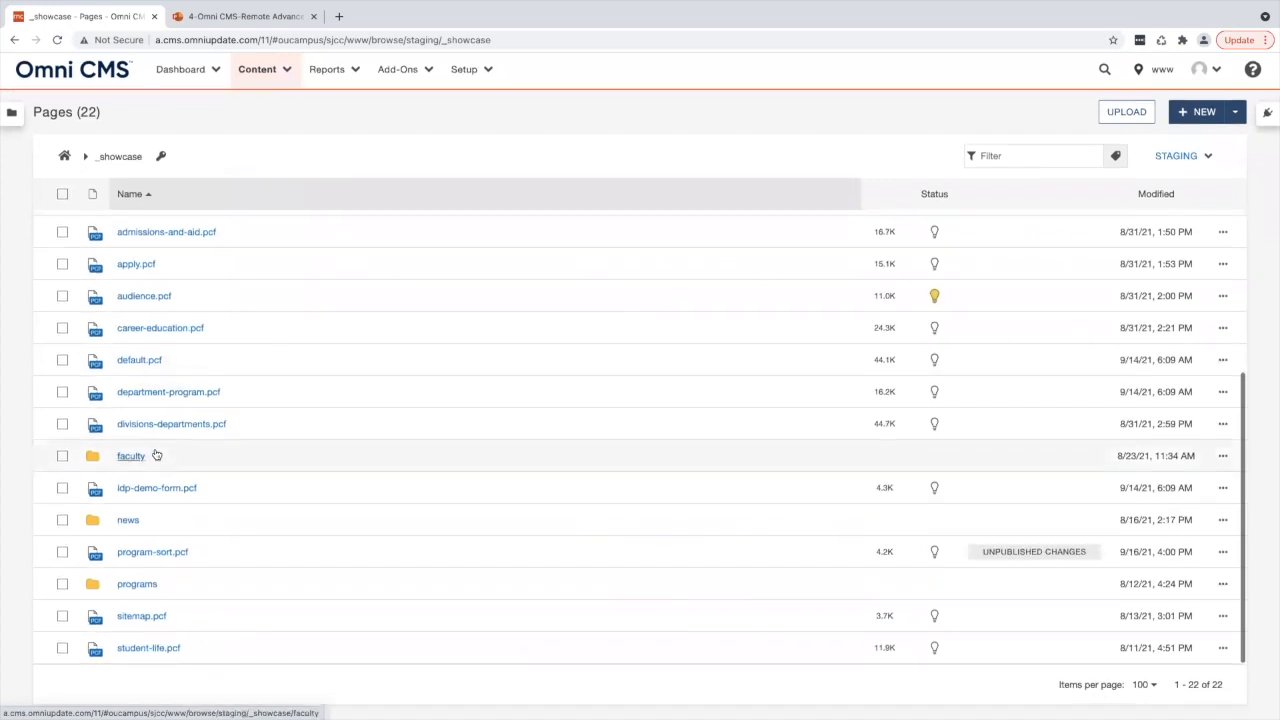
- Open the faculty directory page index.pcf in the _showcase faculty folder and scroll through its staff listing
click(130, 459)
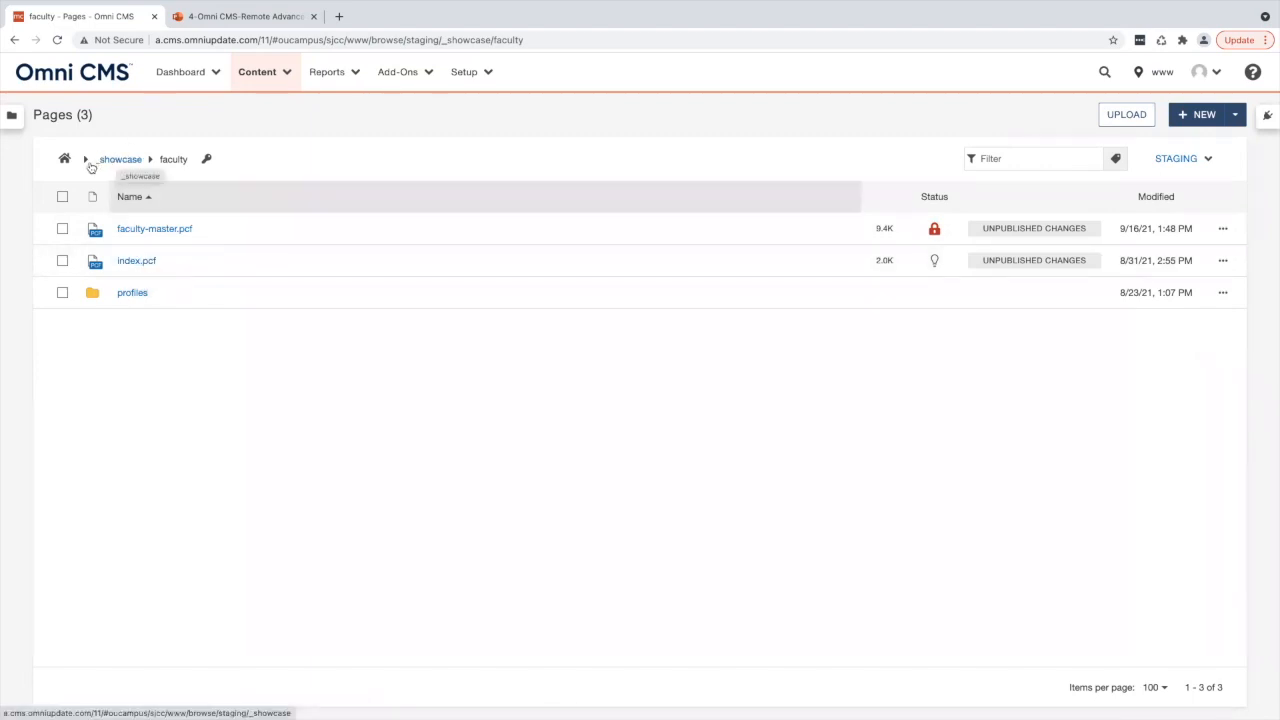
click(138, 262)
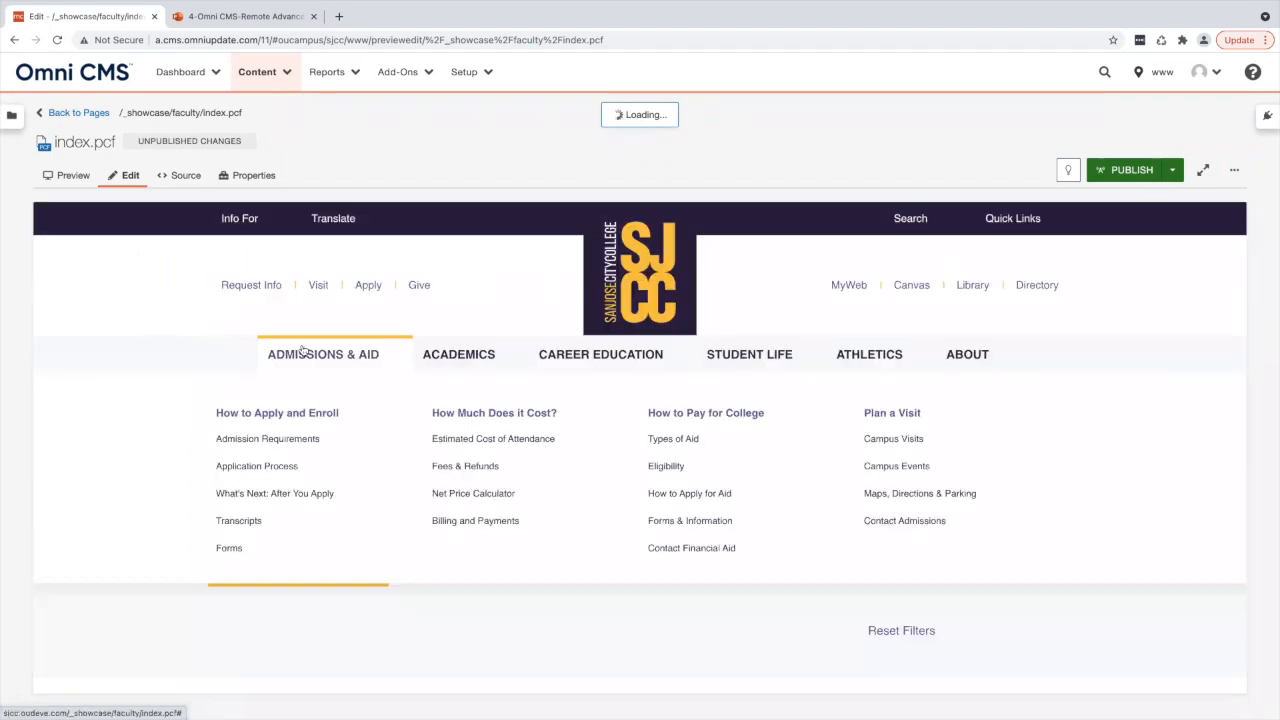
scroll(283, 560, down, 5)
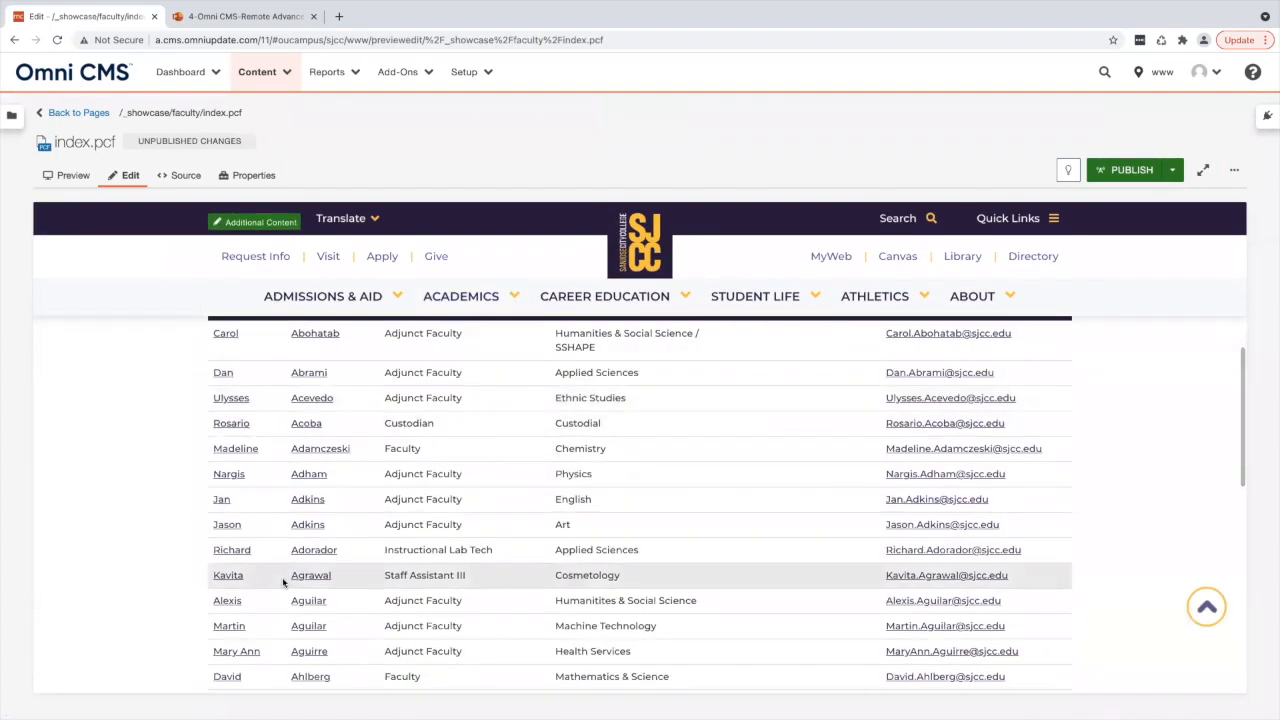
scroll(286, 580, up, 1)
scroll(463, 517, down, 2)
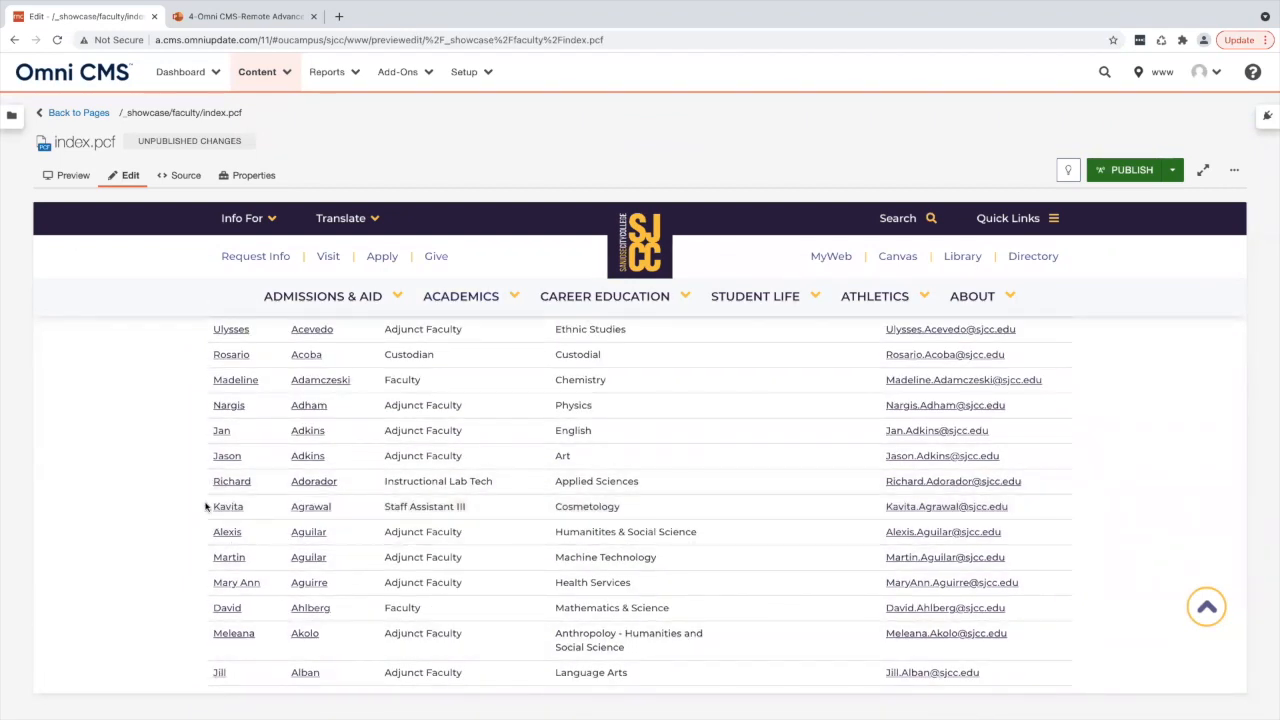
scroll(458, 506, down, 5)
scroll(459, 510, down, 1)
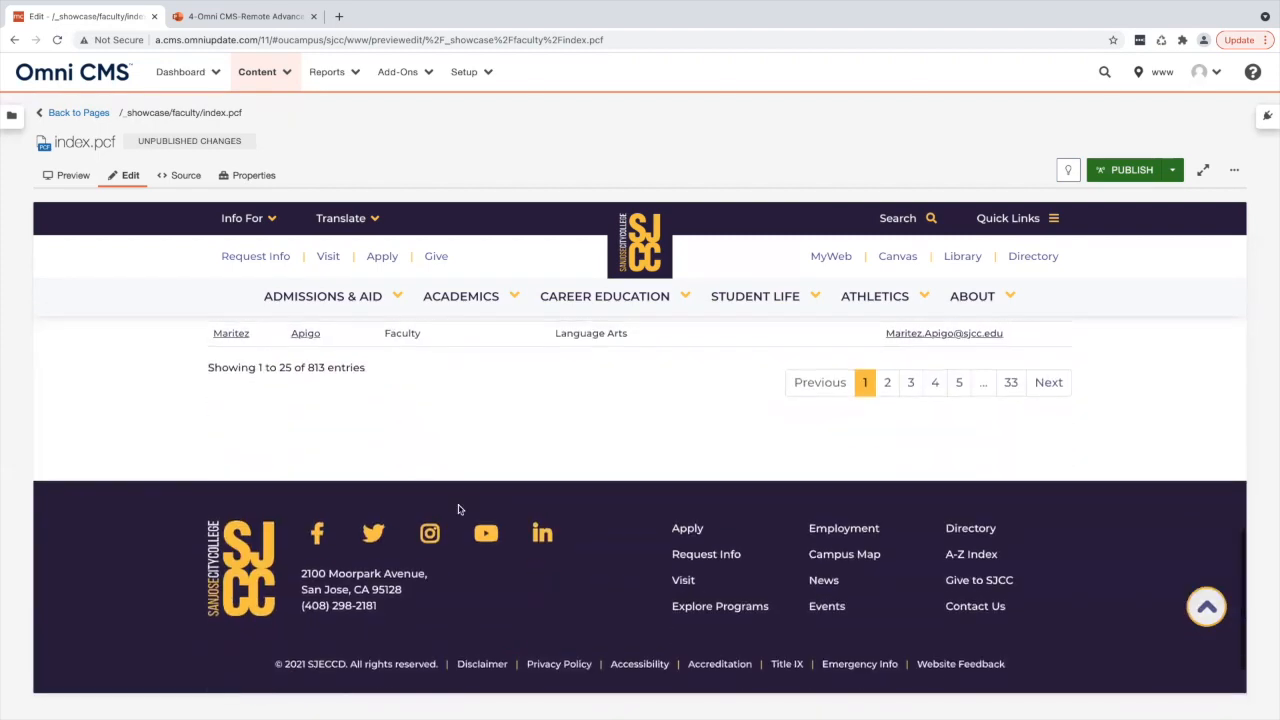
scroll(459, 510, up, 3)
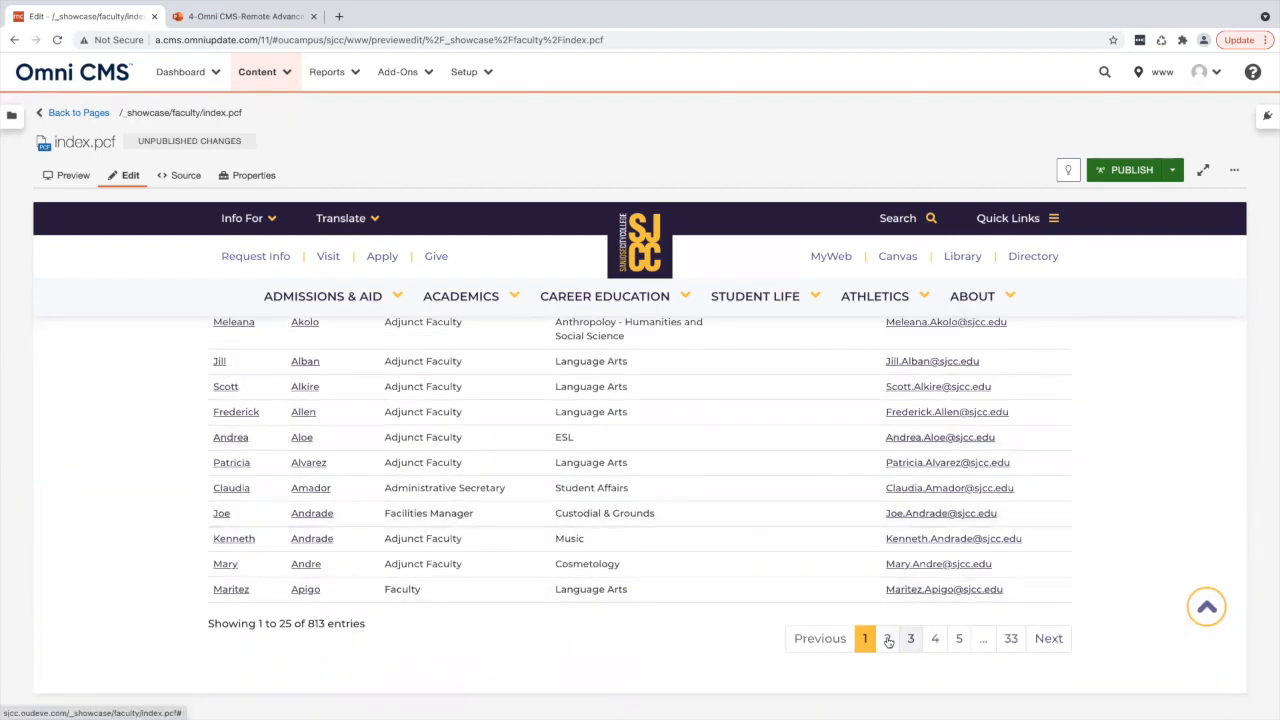
- Page through the directory listing and show 100 entries per page
click(887, 639)
click(910, 638)
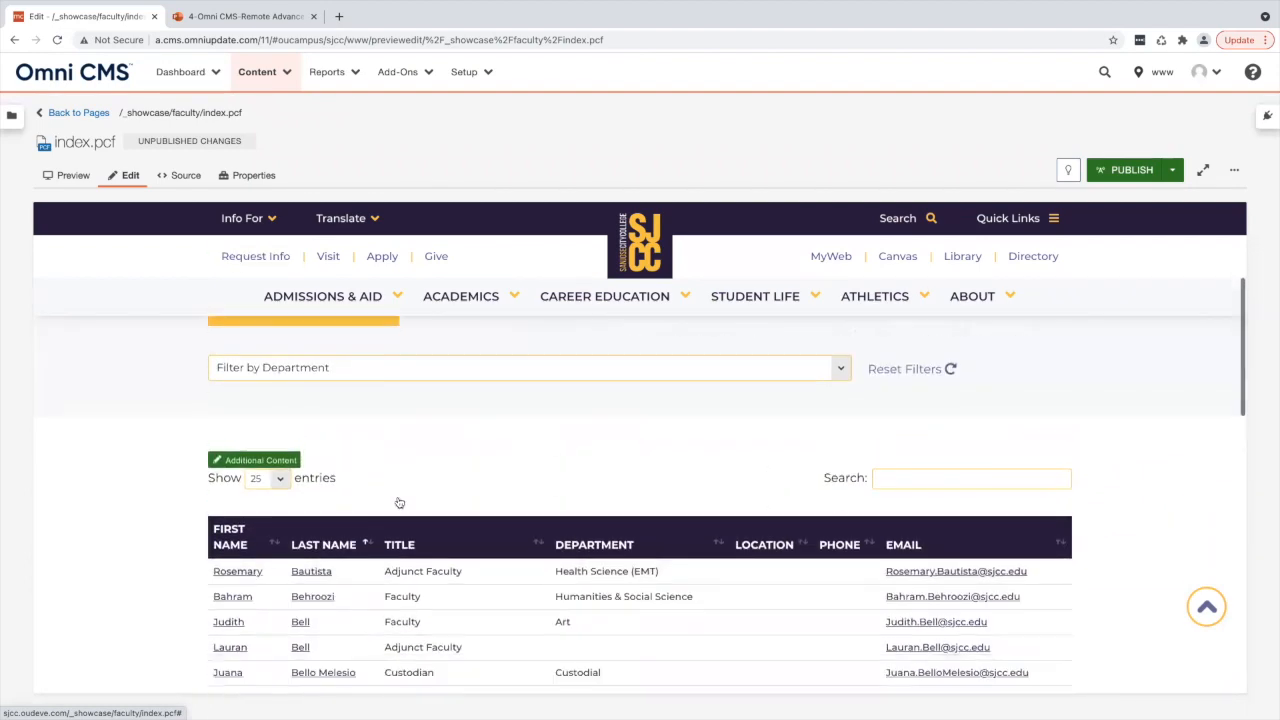
click(280, 393)
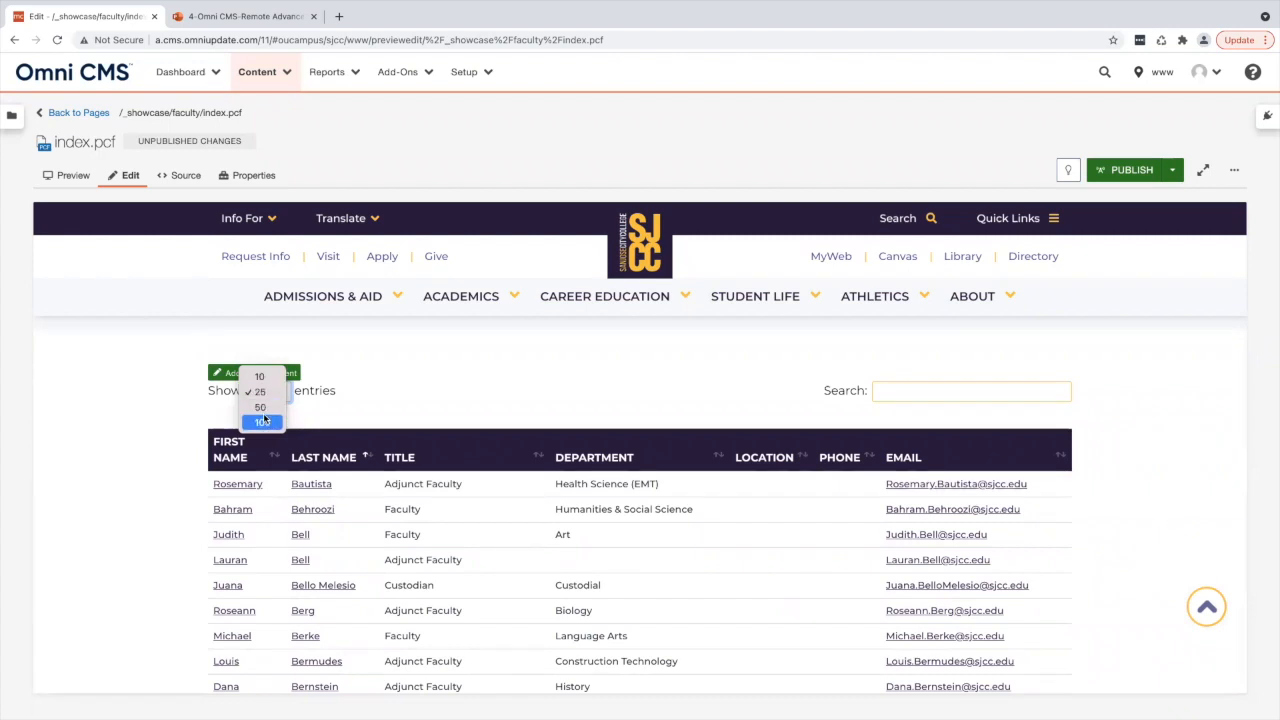
click(264, 422)
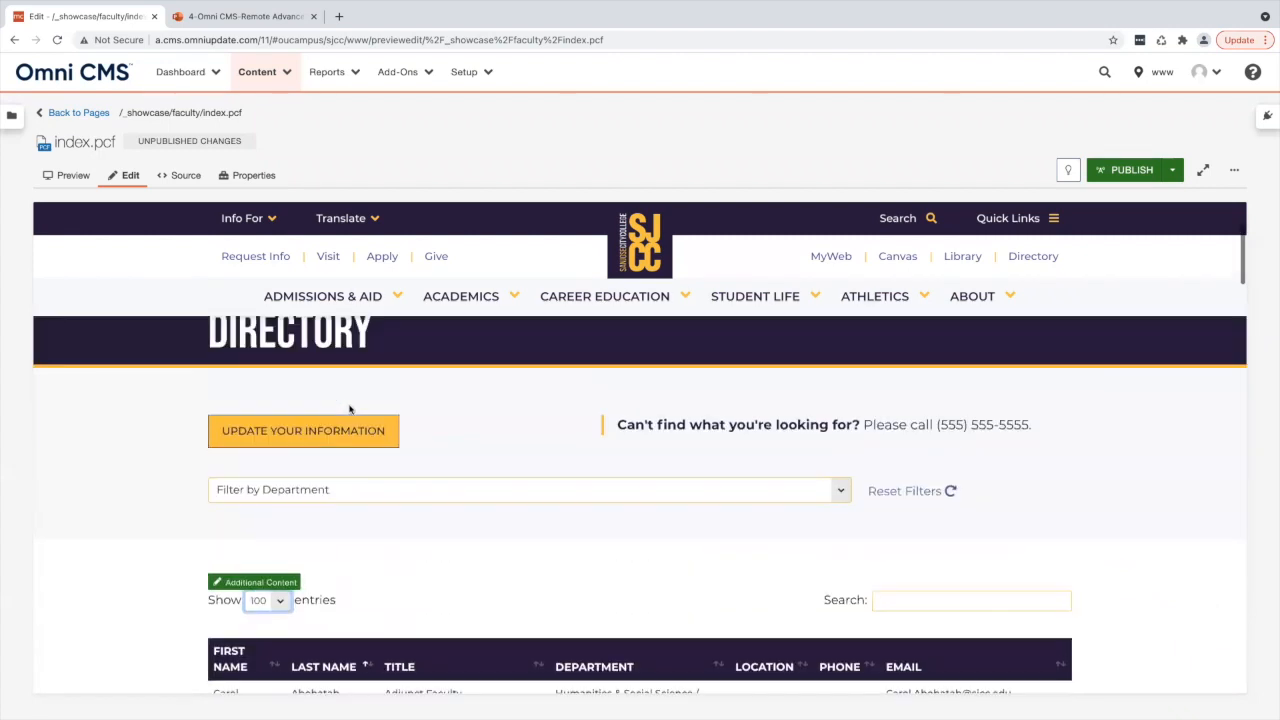
- Filter the directory by the Anthropology department and review the filtered results
click(290, 470)
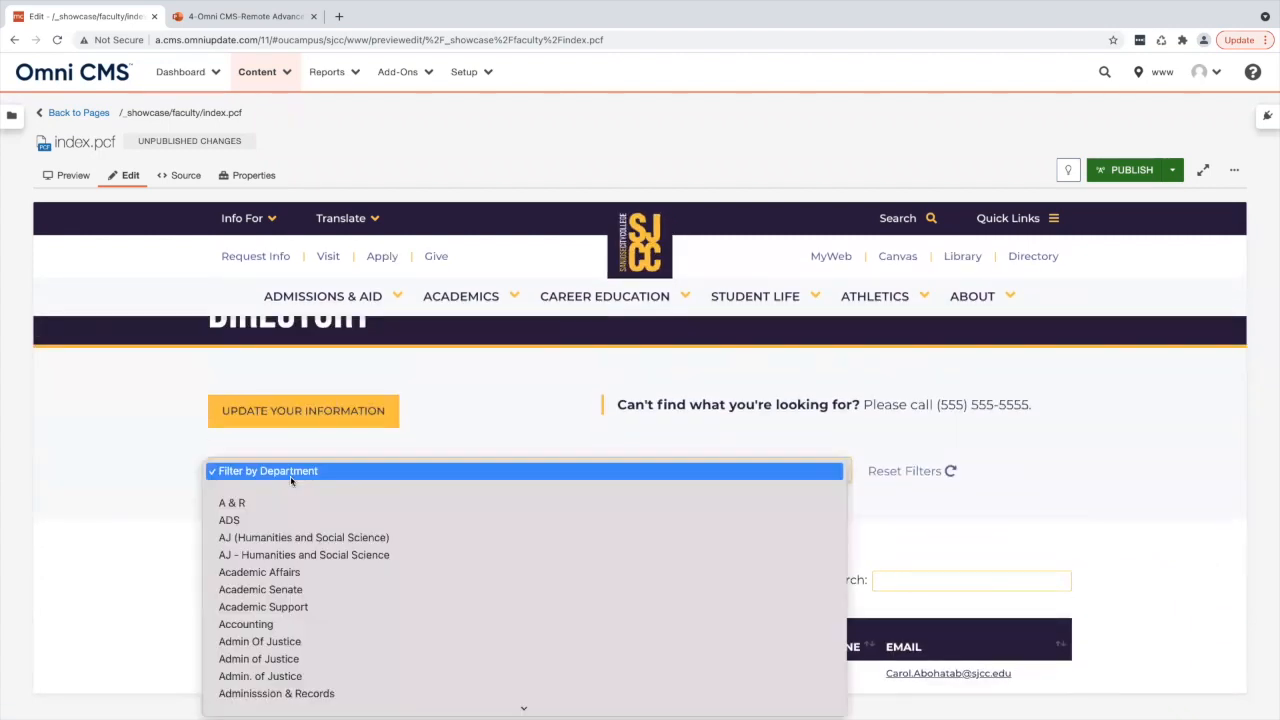
scroll(320, 620, down, 5)
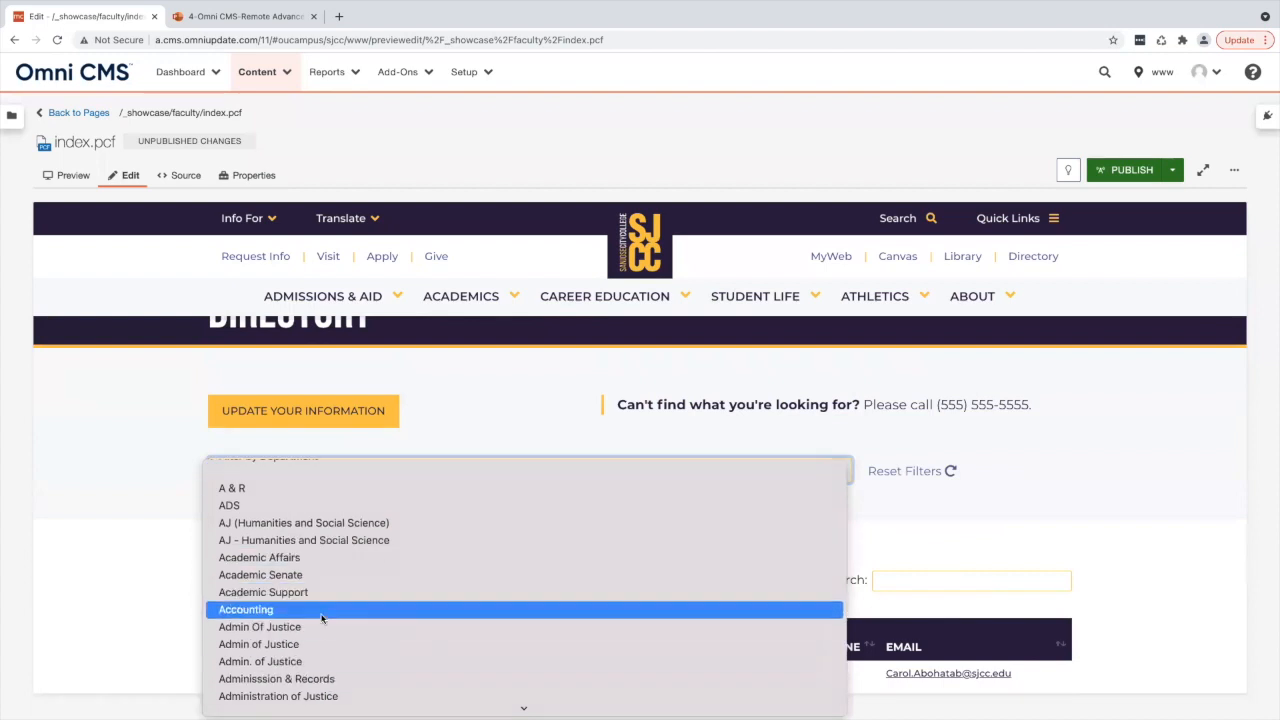
click(275, 520)
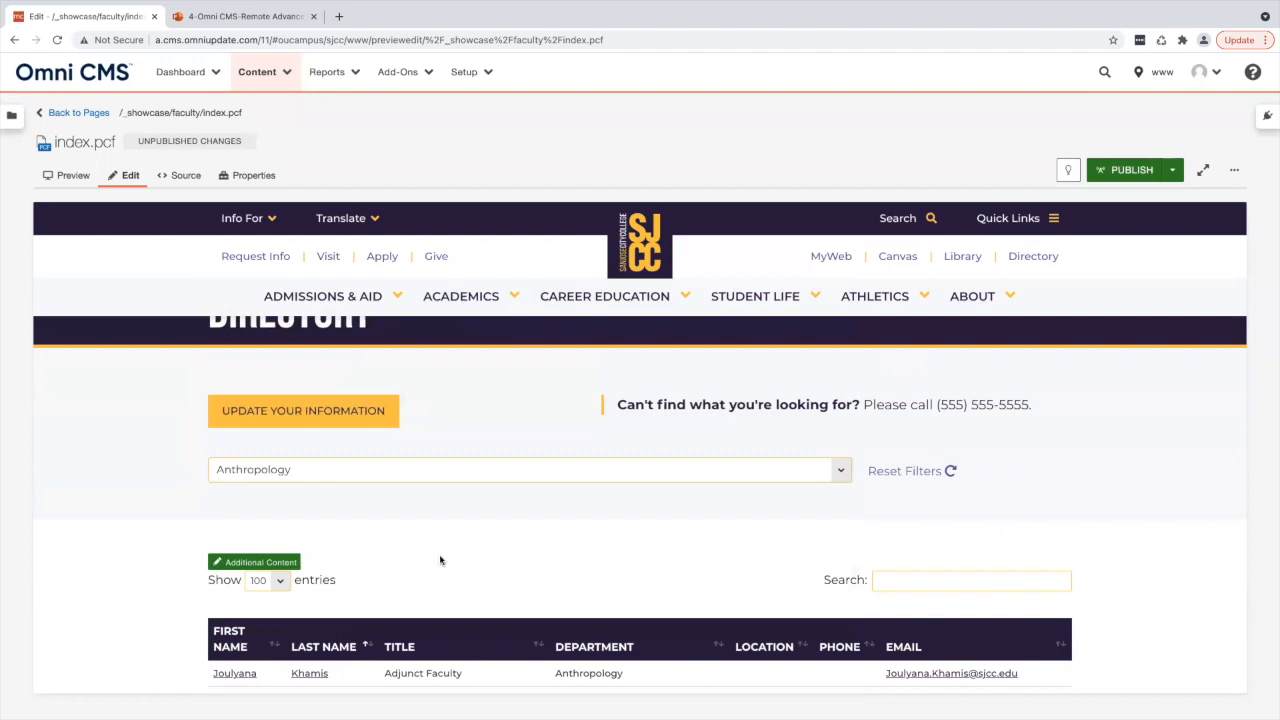
scroll(440, 560, down, 2)
scroll(440, 560, down, 2)
scroll(440, 557, up, 2)
scroll(440, 560, up, 3)
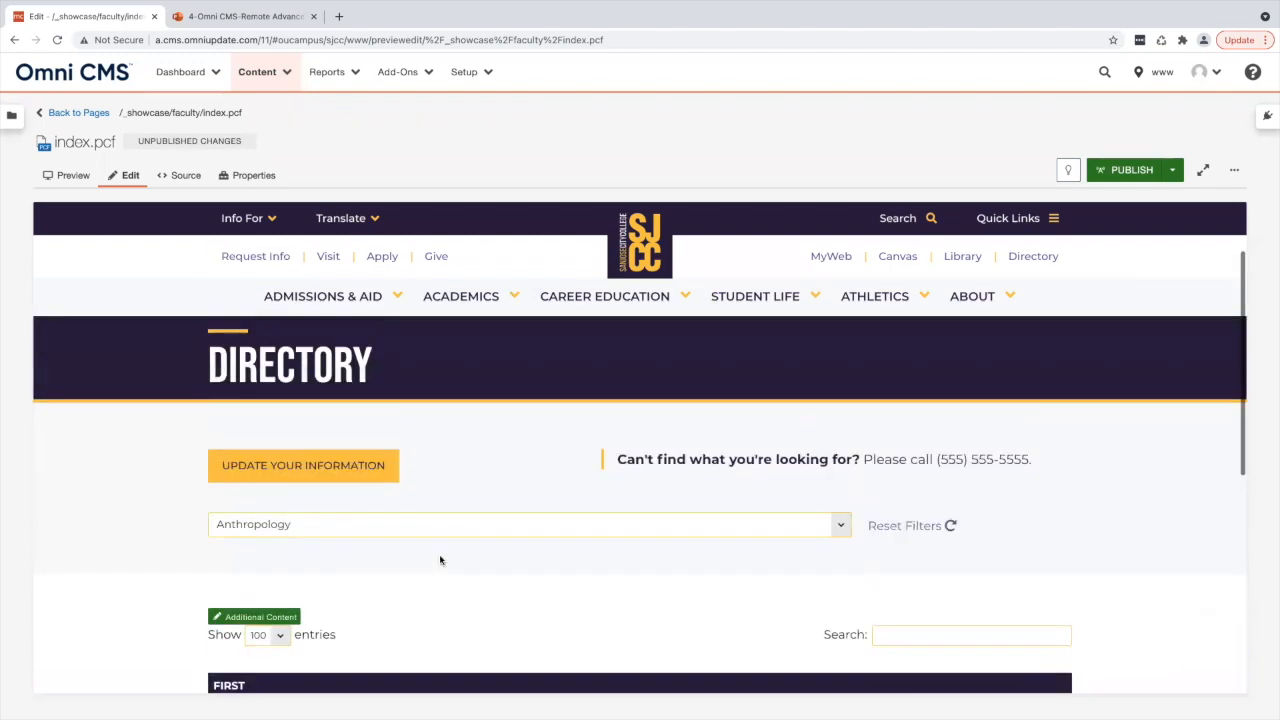
scroll(440, 560, down, 2)
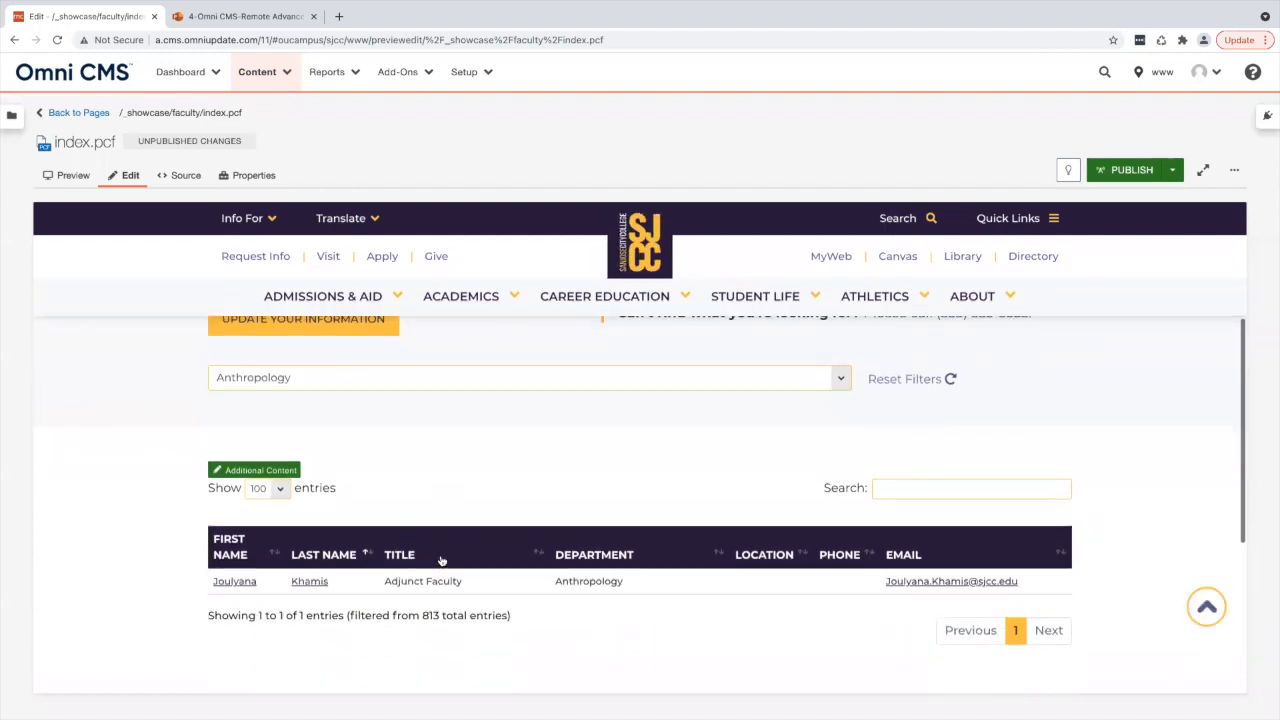
scroll(443, 531, up, 1)
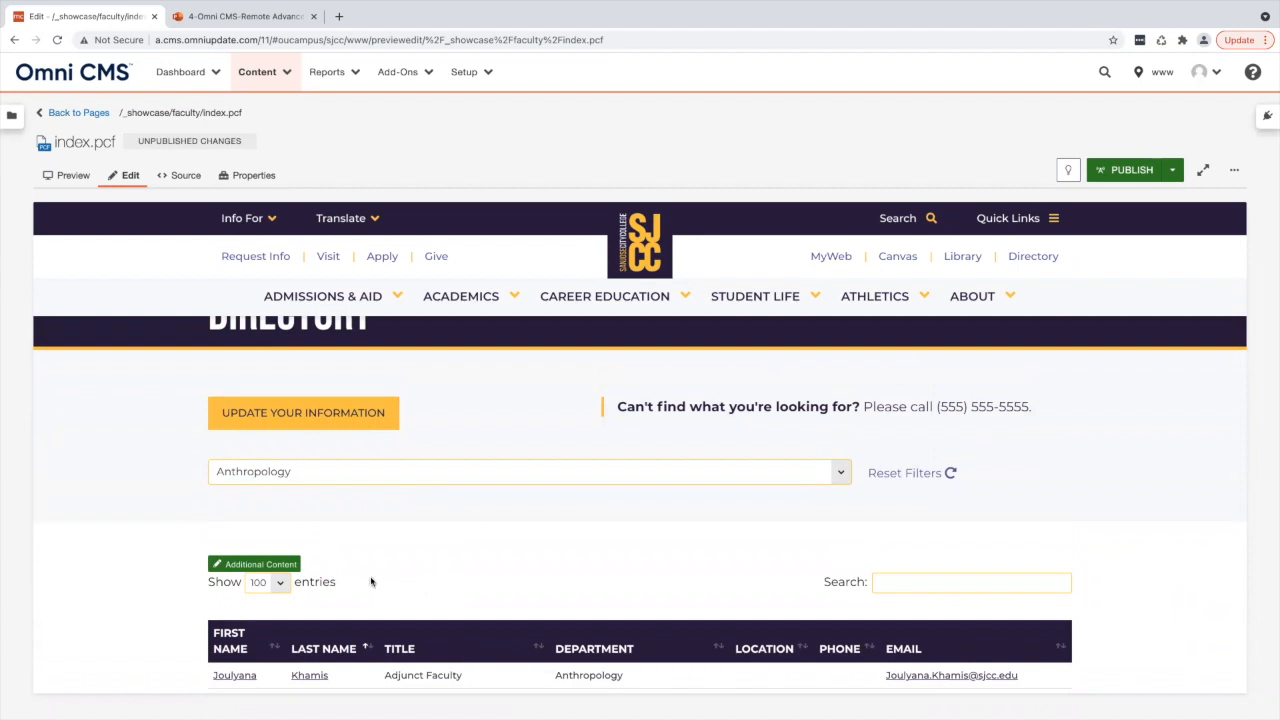
scroll(377, 600, down, 5)
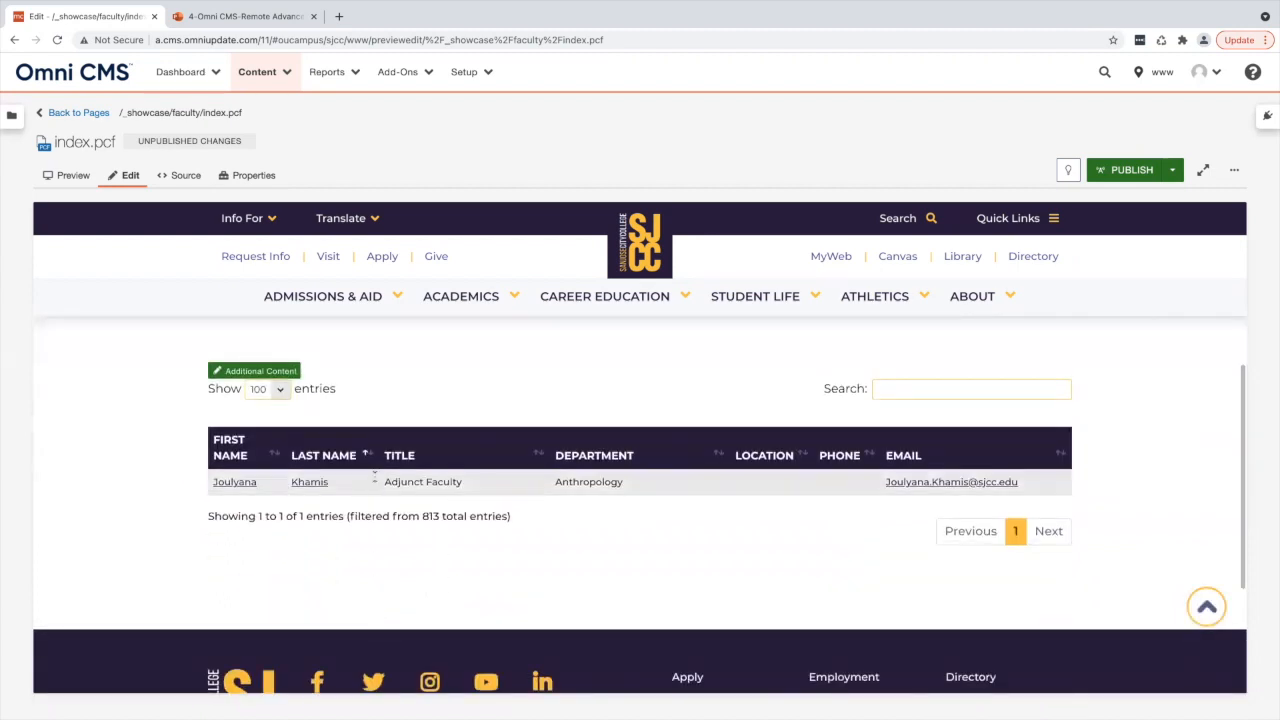
- Open a faculty profile page from the profiles folder and inspect its name and department text
click(99, 114)
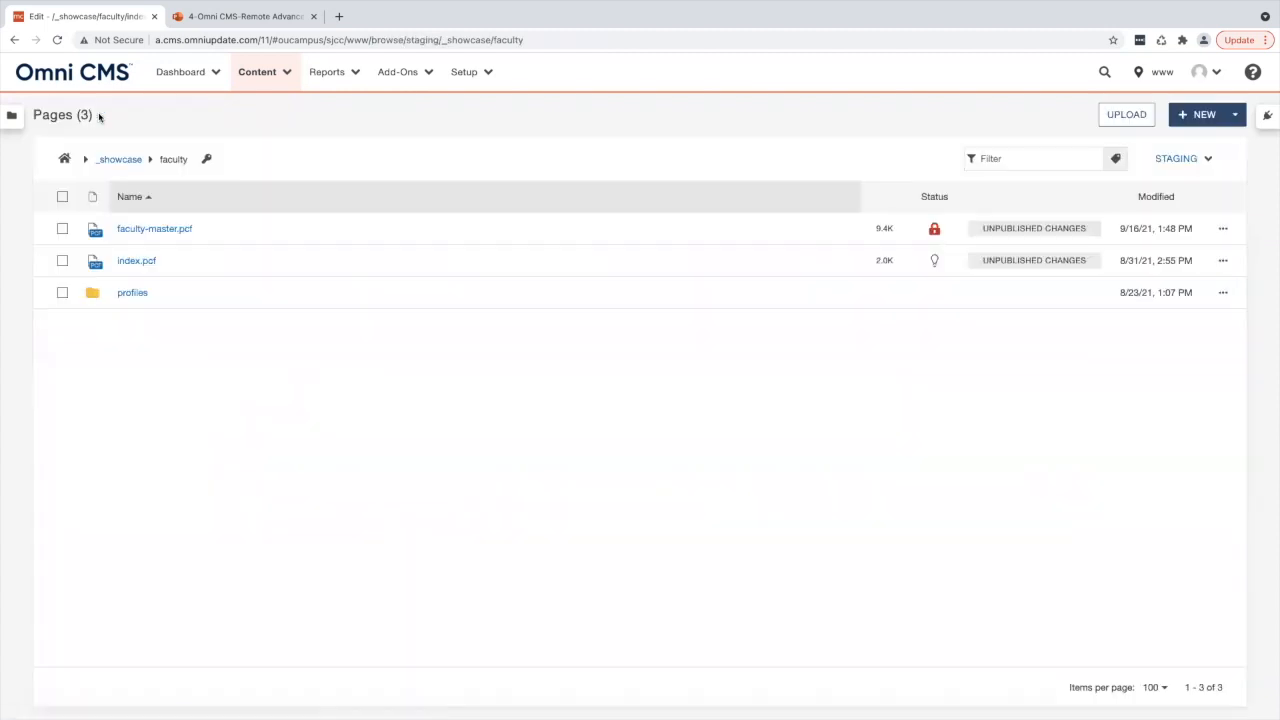
click(140, 298)
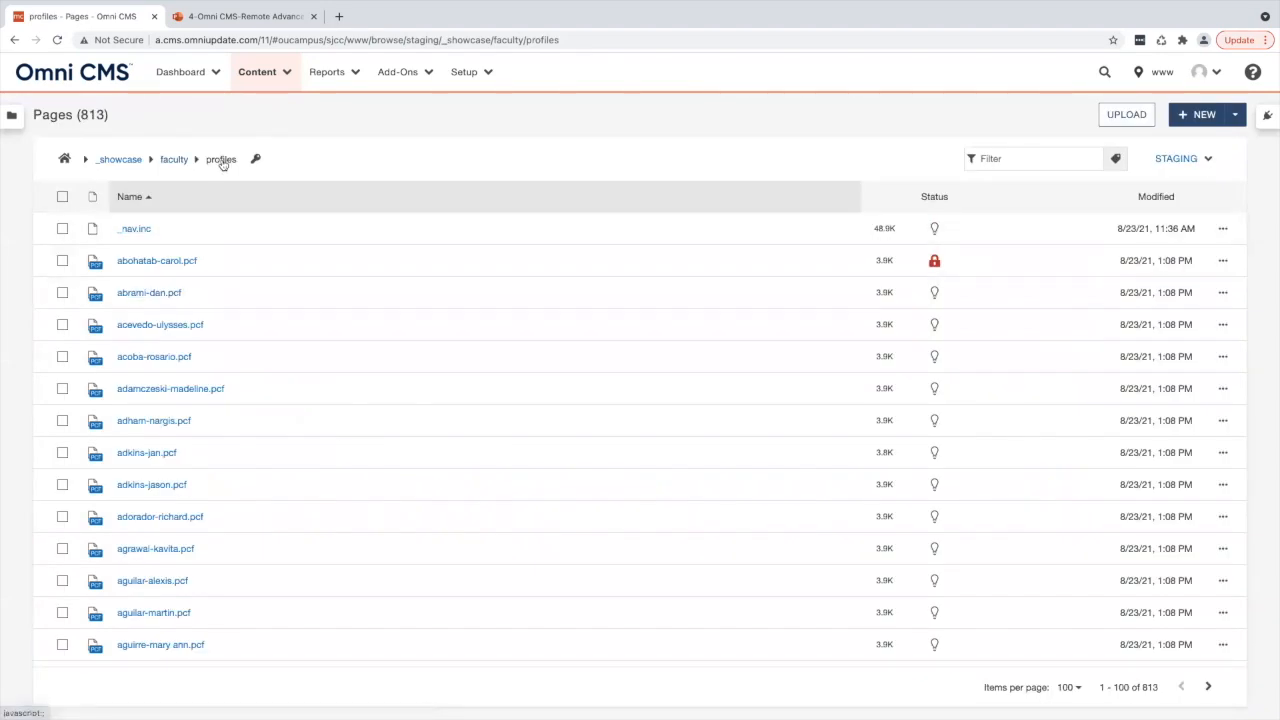
scroll(163, 280, down, 4)
scroll(160, 279, up, 4)
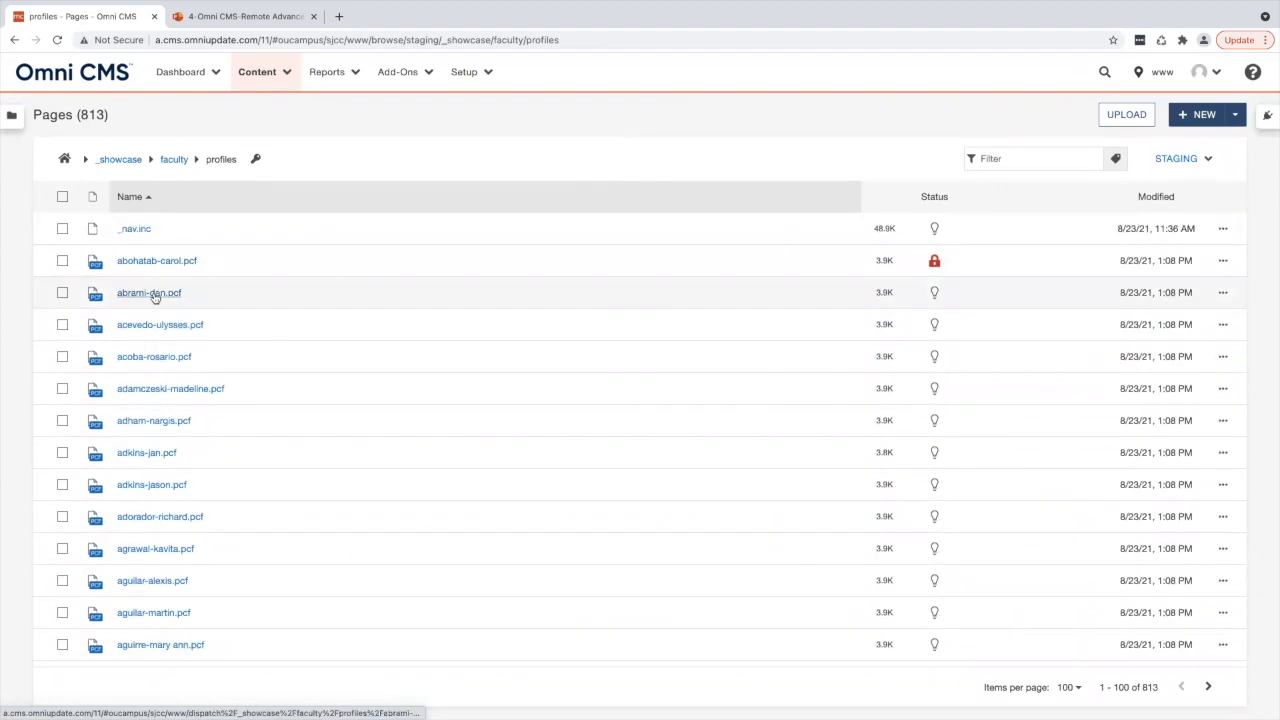
click(154, 295)
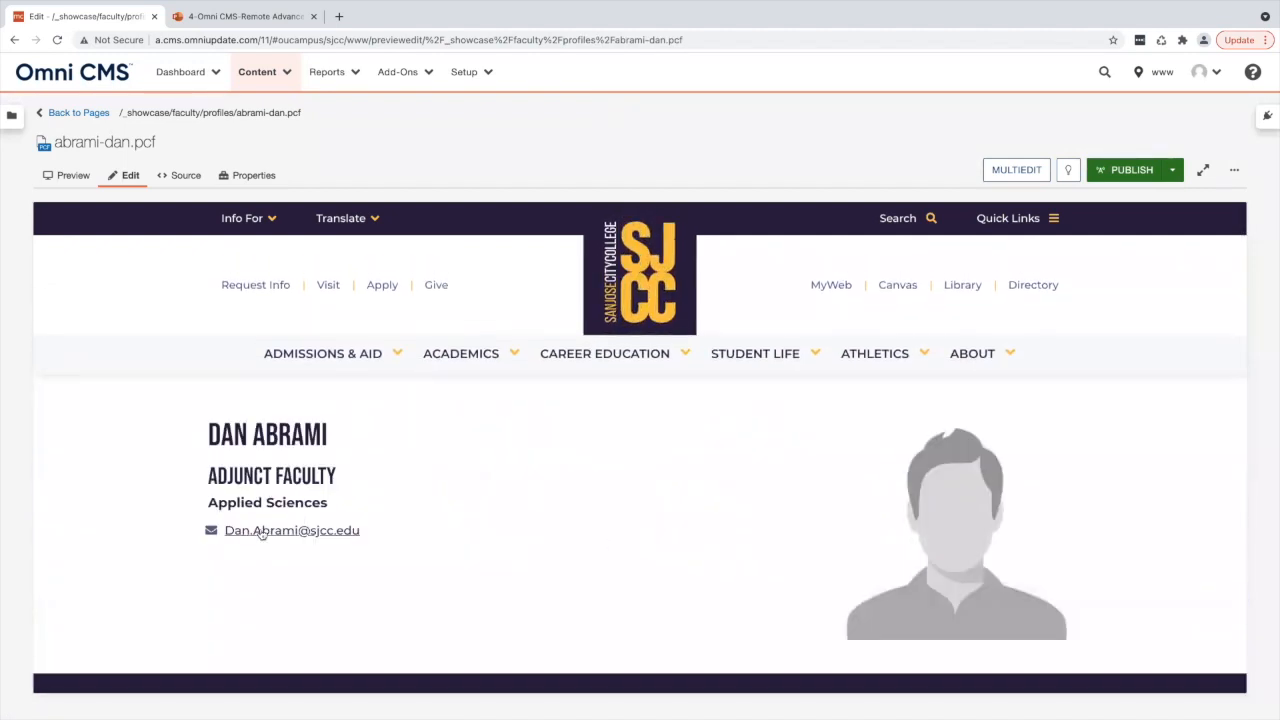
triple_click(257, 430)
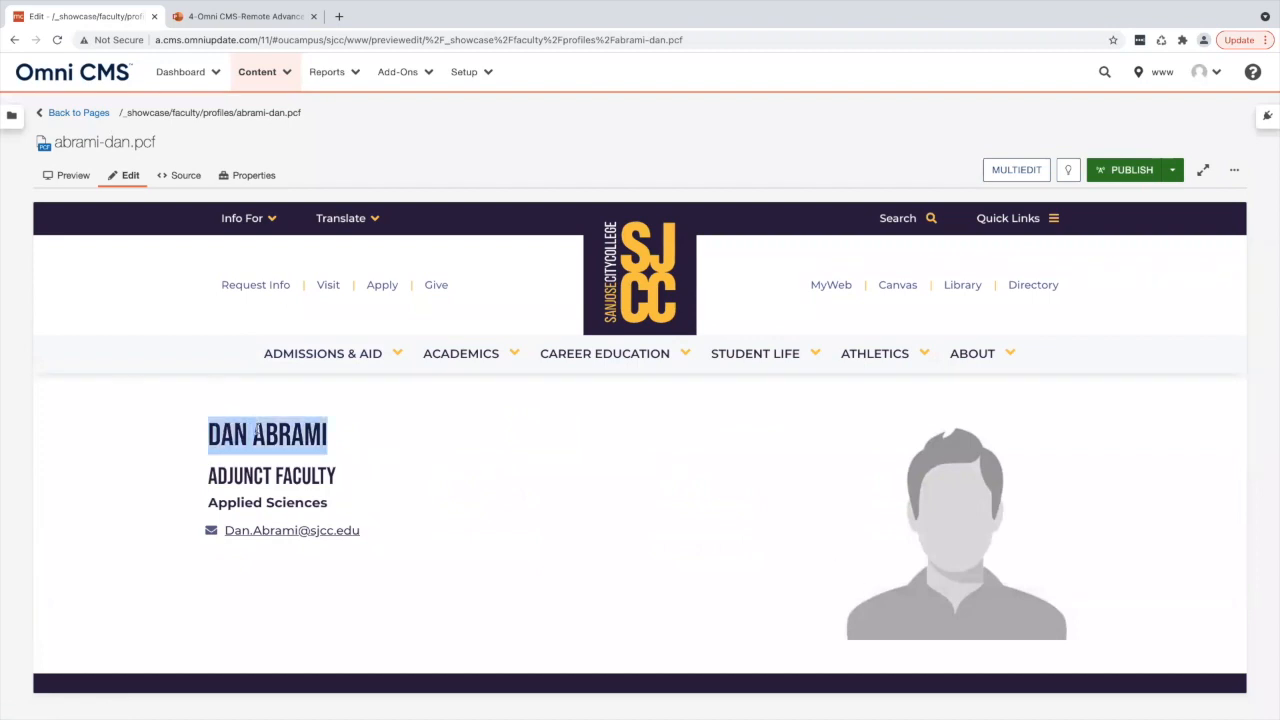
triple_click(267, 503)
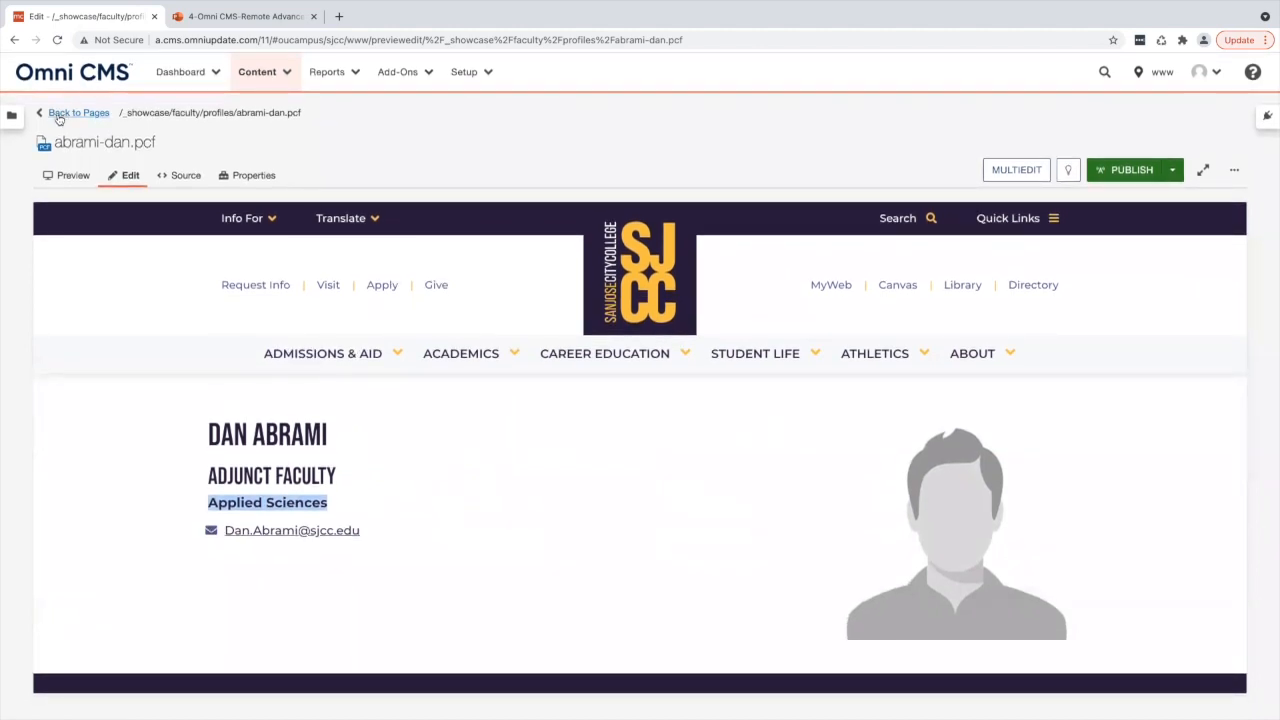
- Navigate back to the site root and open the _training folder
click(60, 113)
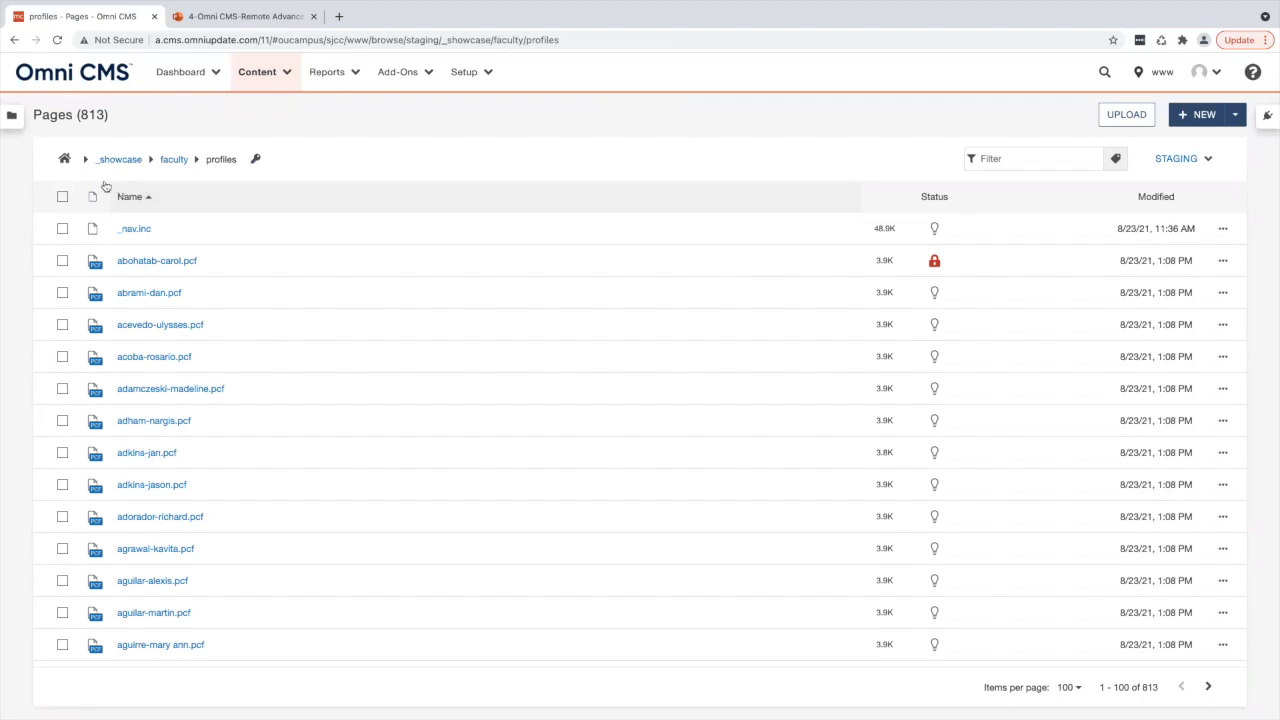
click(64, 160)
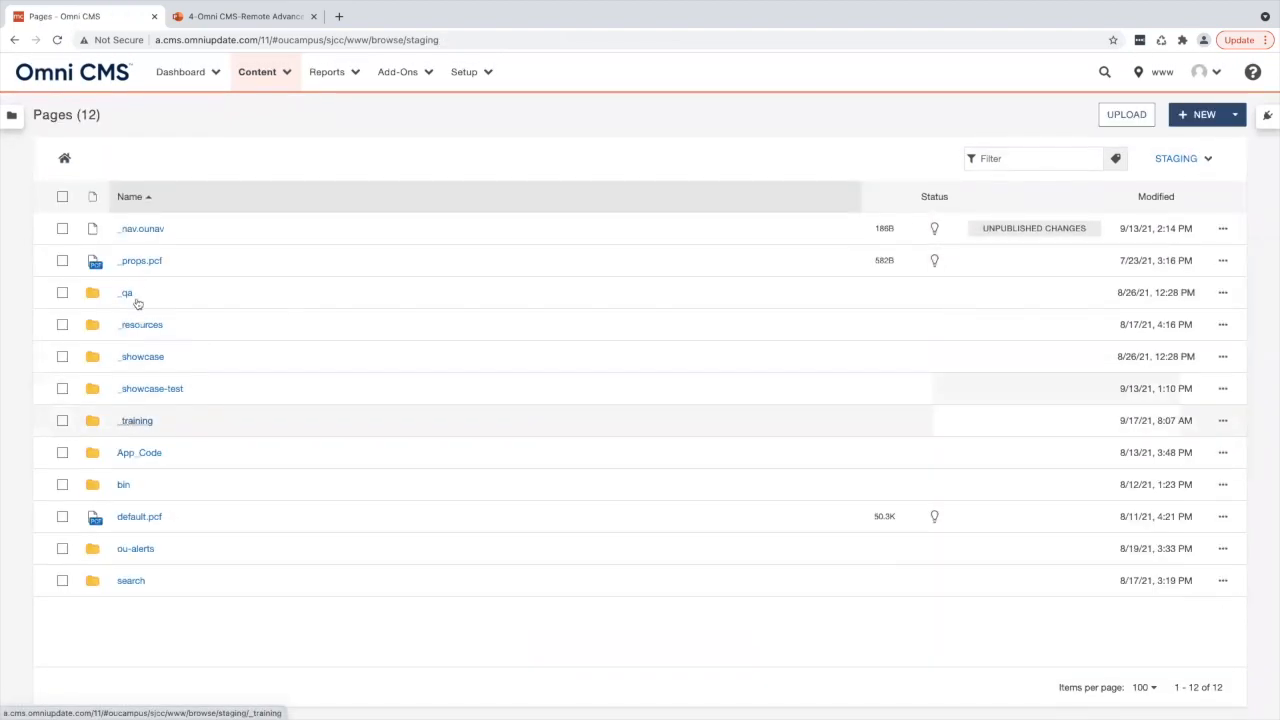
click(139, 421)
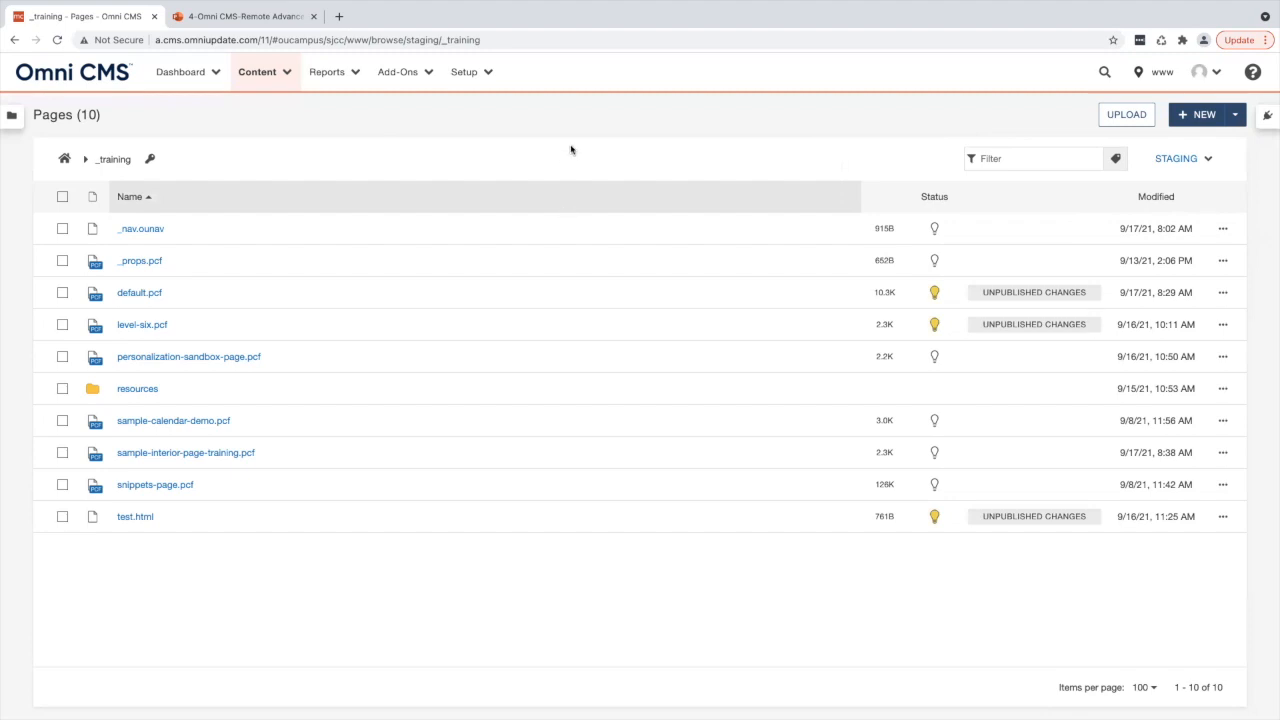
- Start creating a New Faculty Section from the new content templates
click(1195, 112)
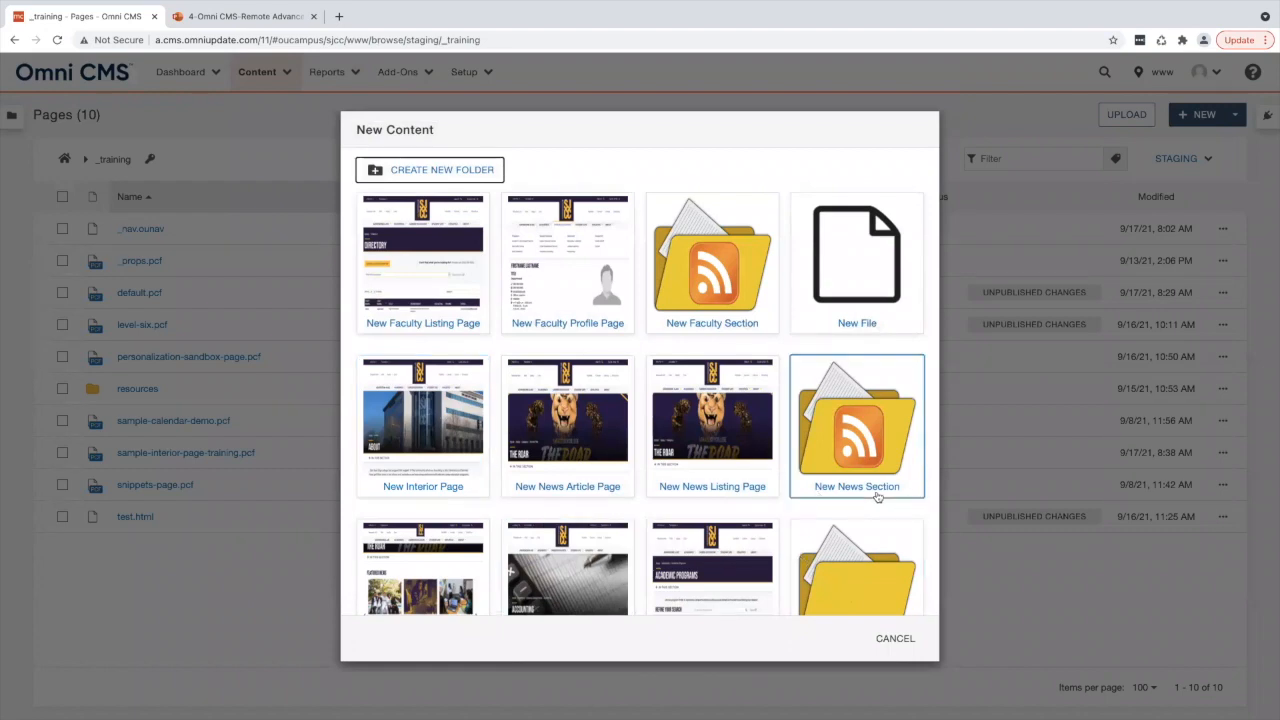
scroll(876, 497, down, 1)
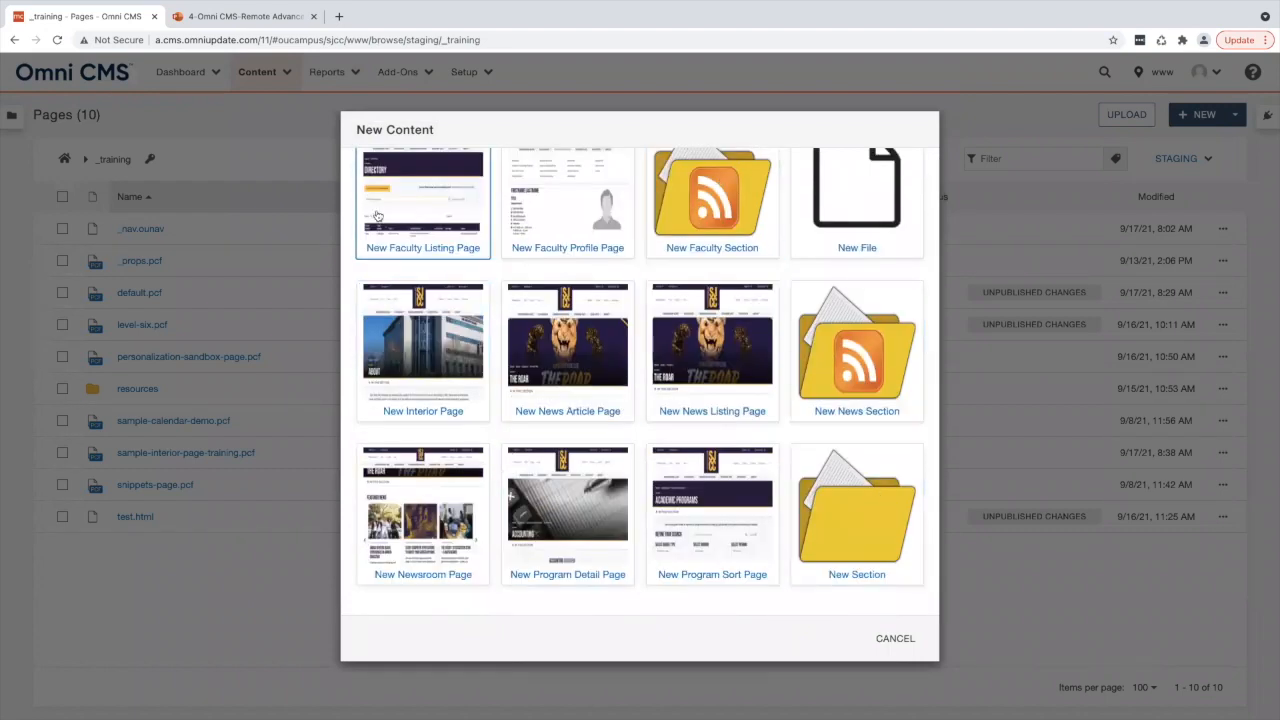
scroll(408, 388, up, 1)
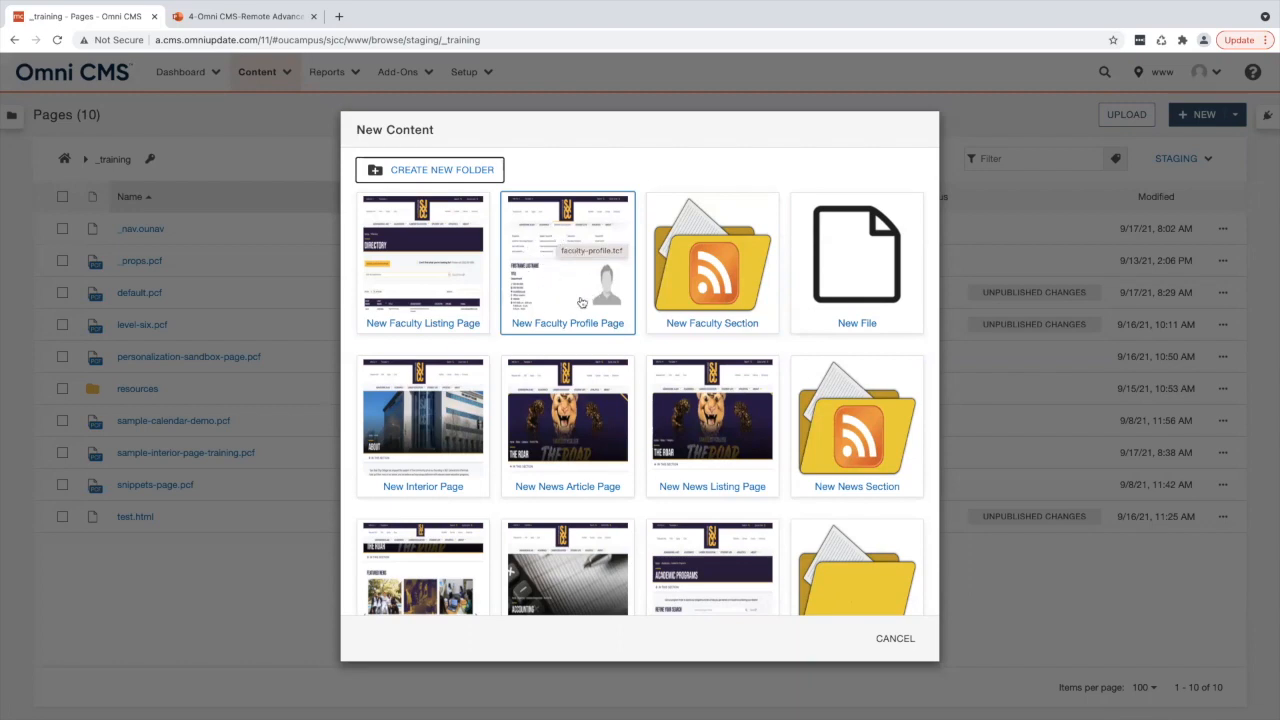
click(687, 246)
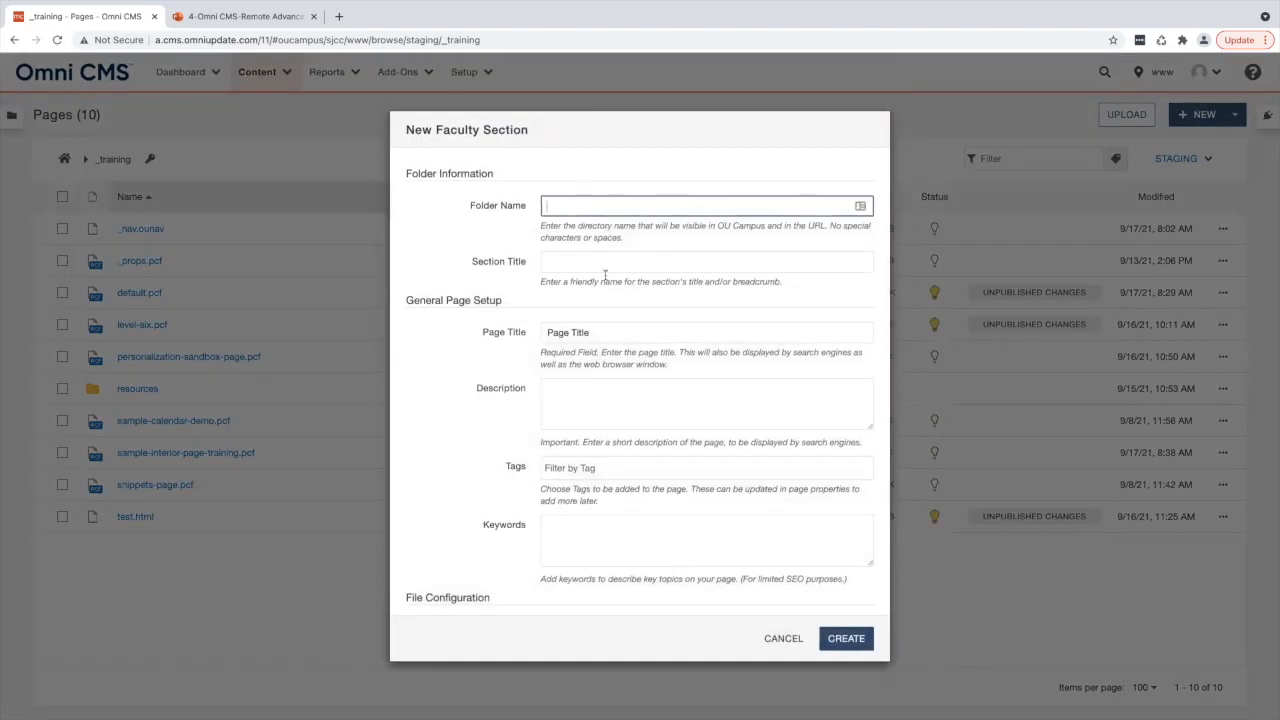
- Name the folder training-faculty and set the section title to Training Faculty
click(582, 204)
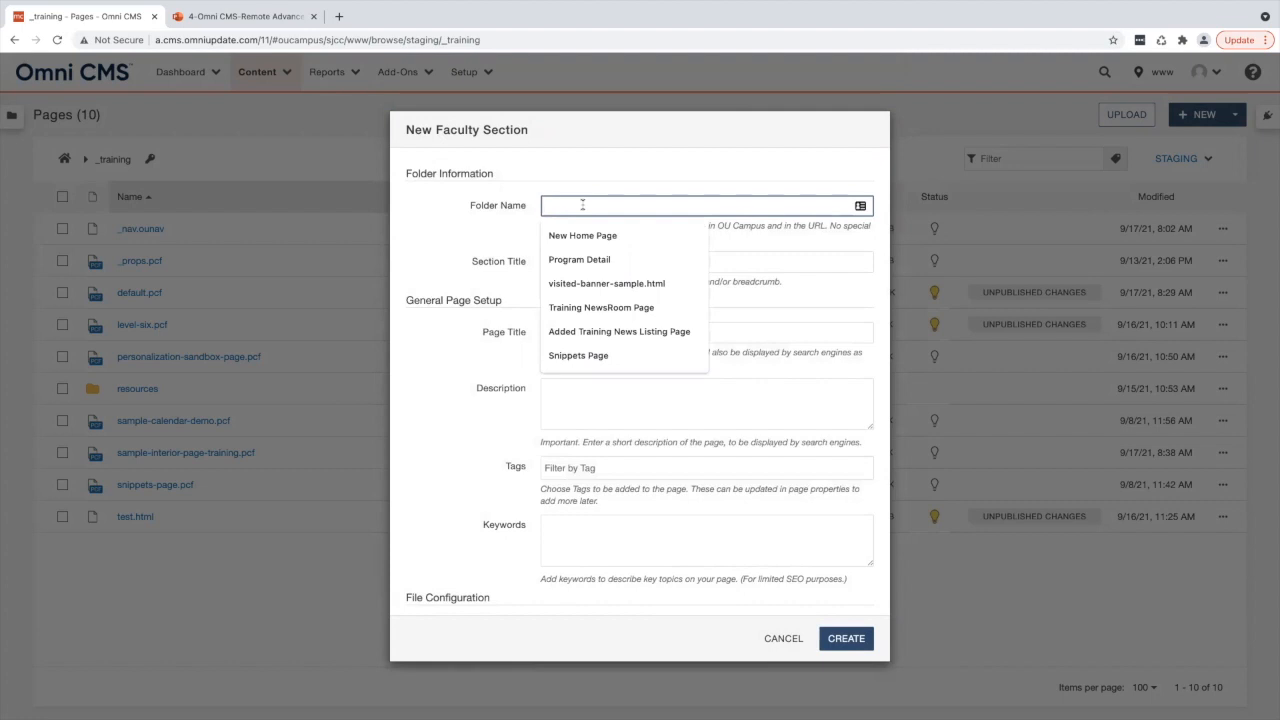
text(training-faculty)
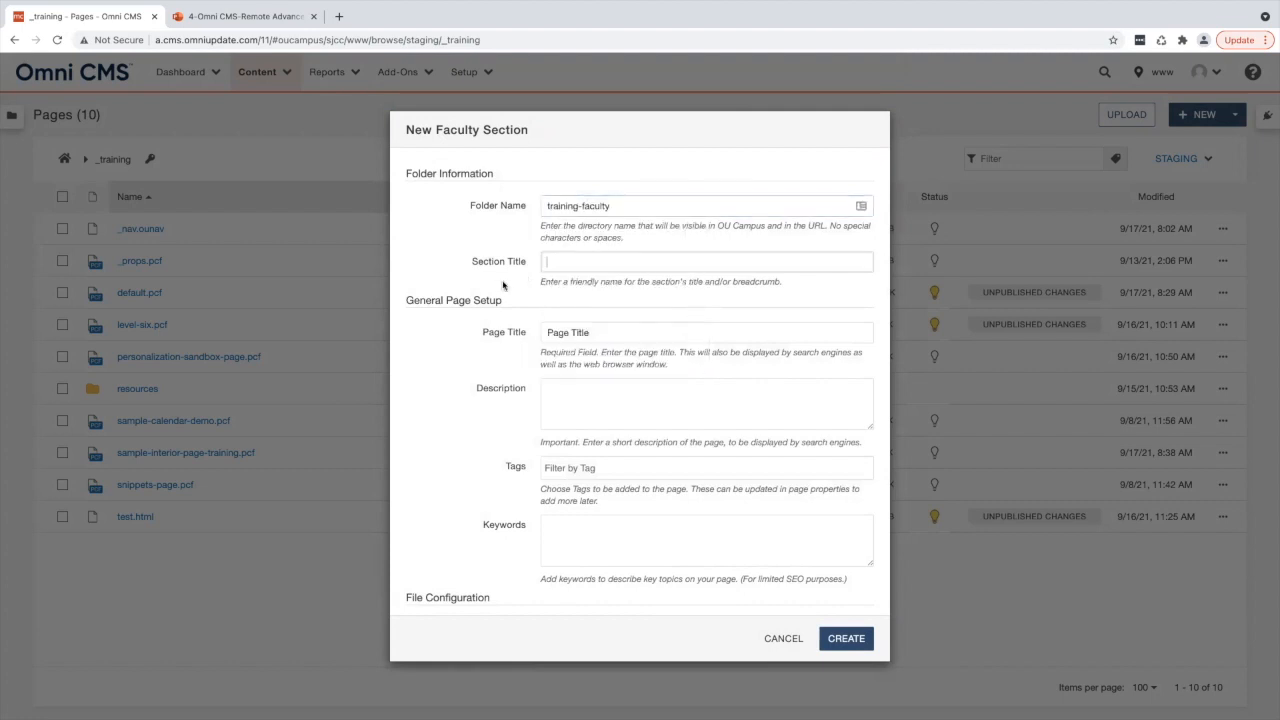
click(580, 266)
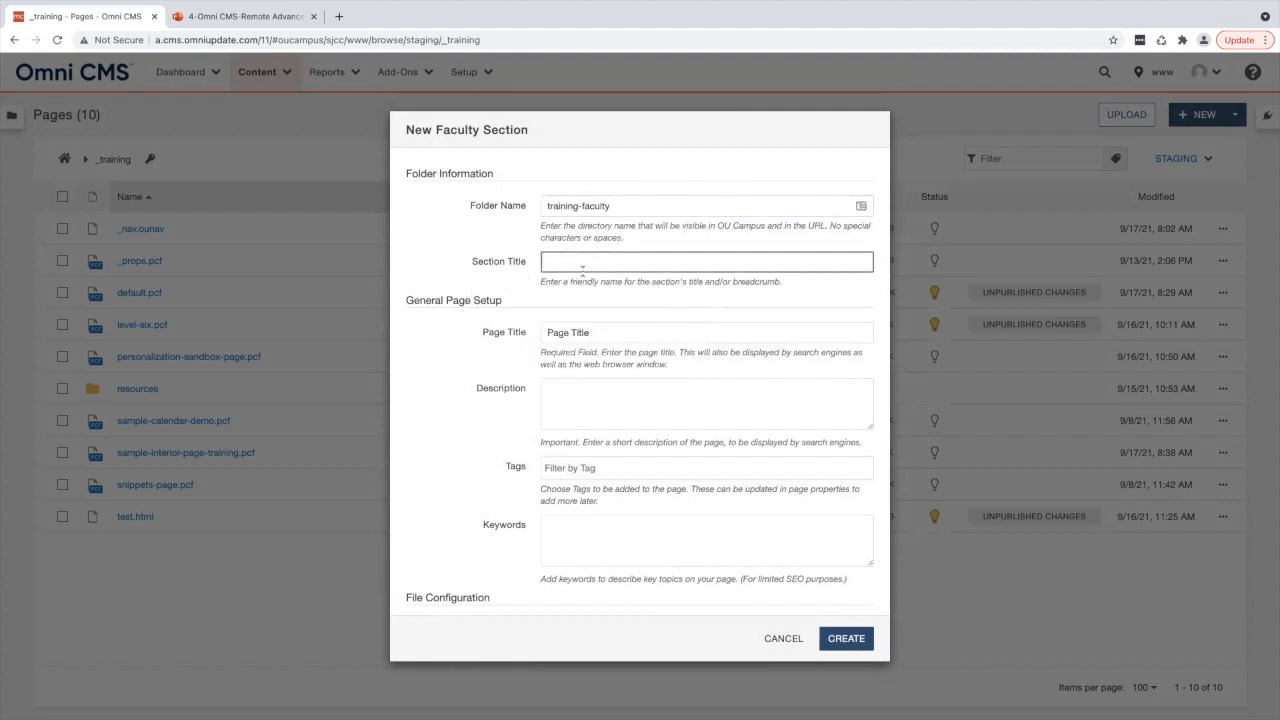
text(Training Faculty)
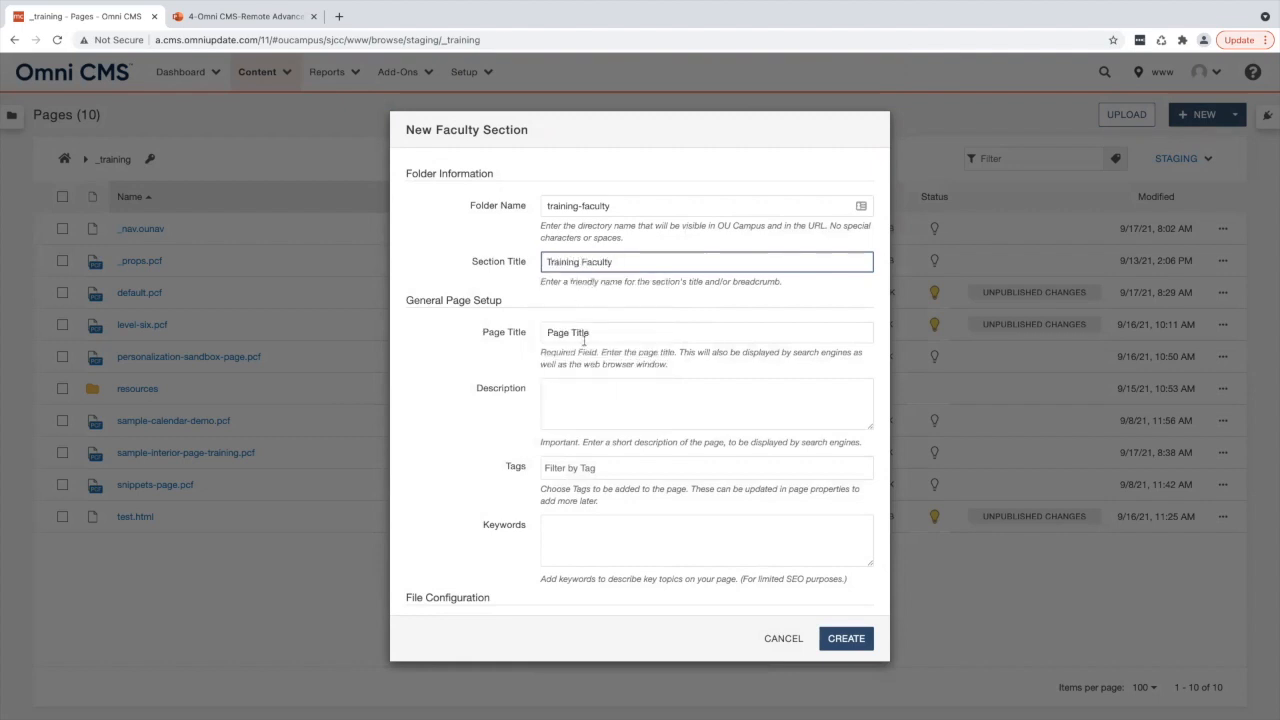
- Set the page title to Training Faculty Sample Listing Page
drag(590, 334, 541, 326)
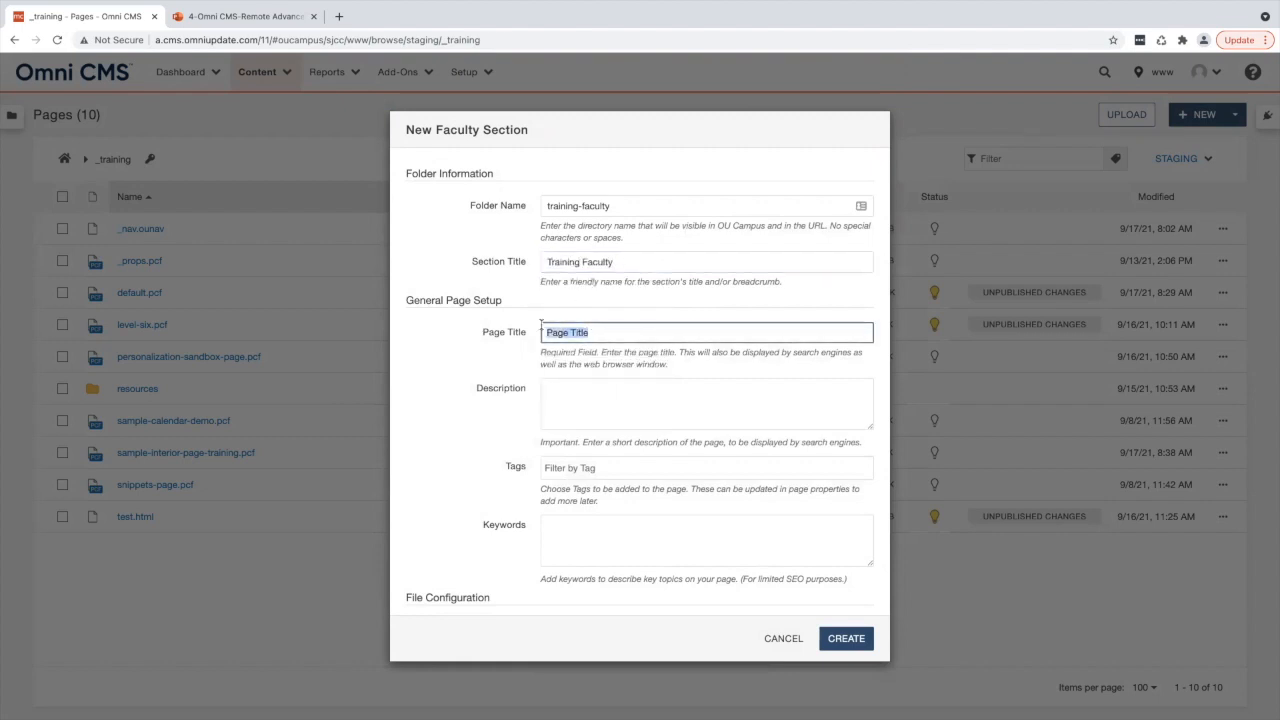
triple_click(479, 299)
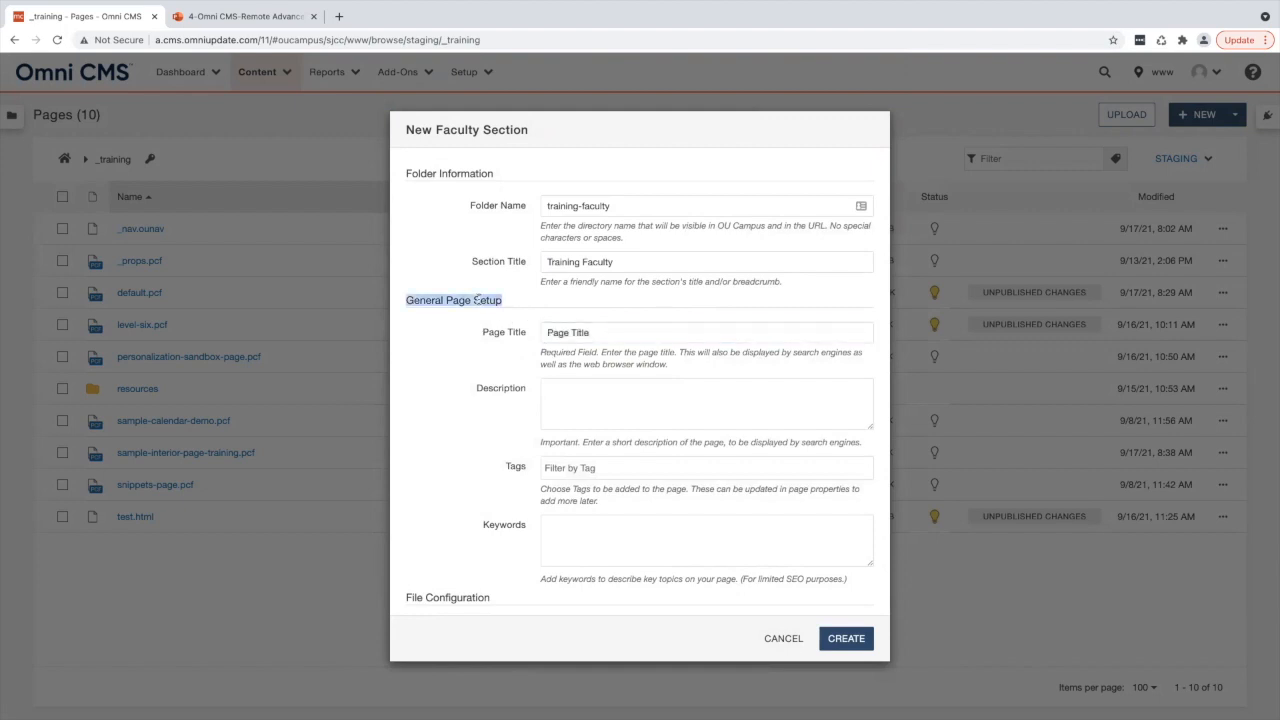
triple_click(573, 338)
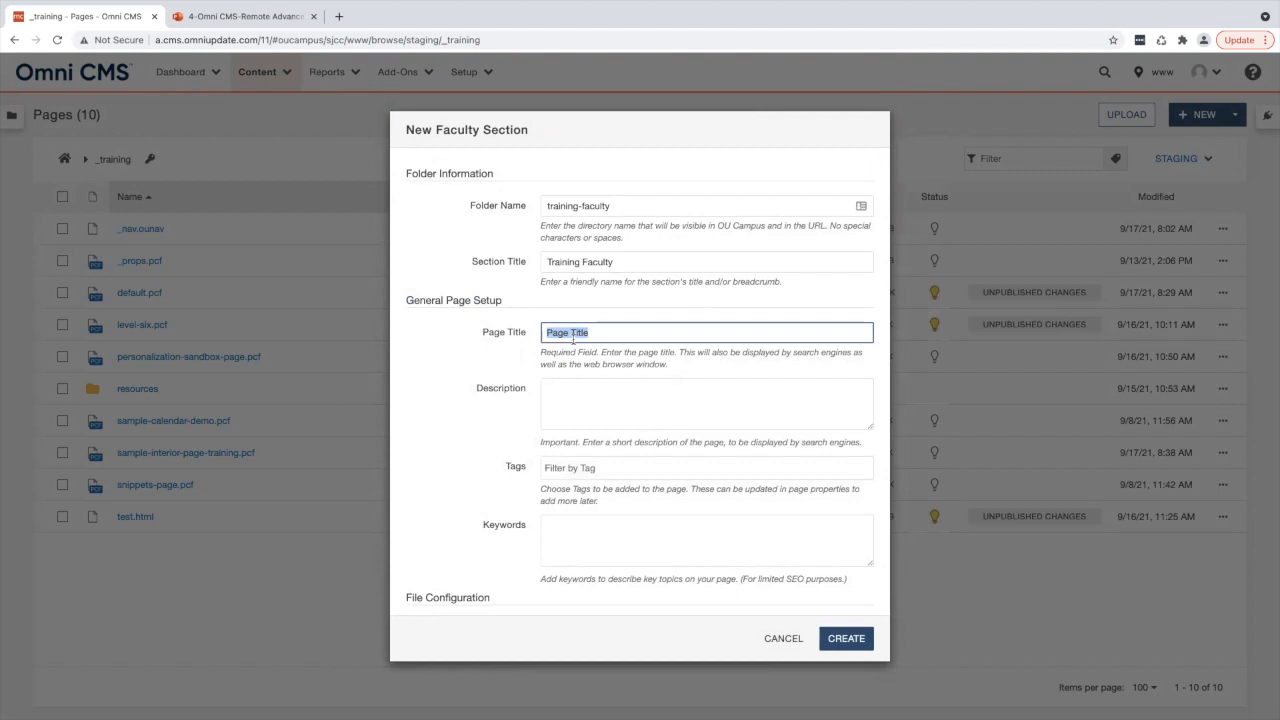
text(Training Faculty Sample Listin)
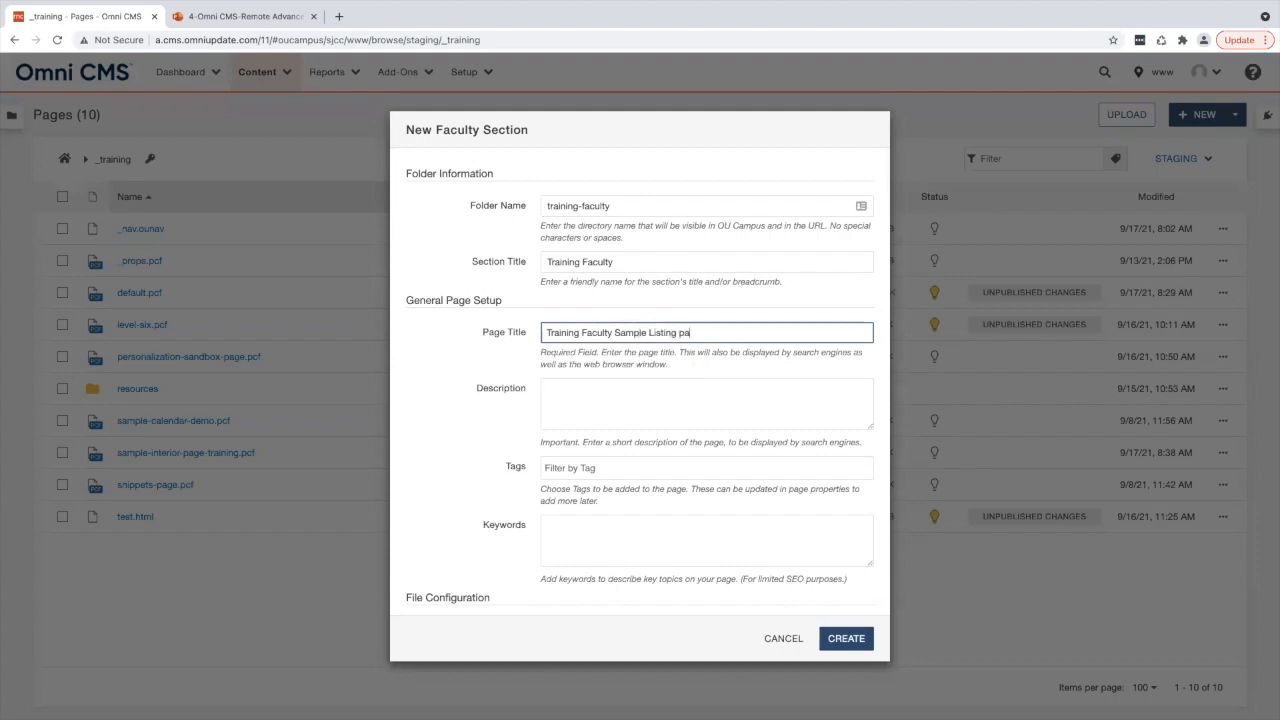
text(g Page)
- Create the new faculty section
scroll(587, 456, down, 2)
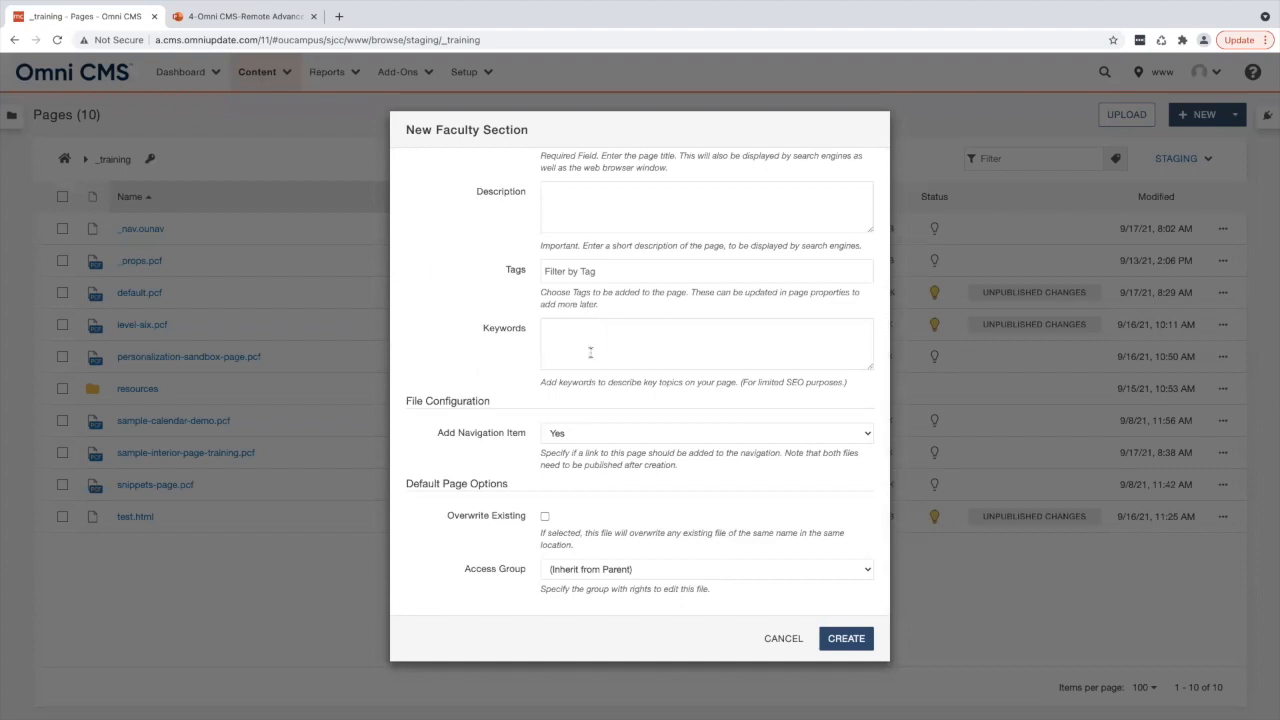
triple_click(445, 402)
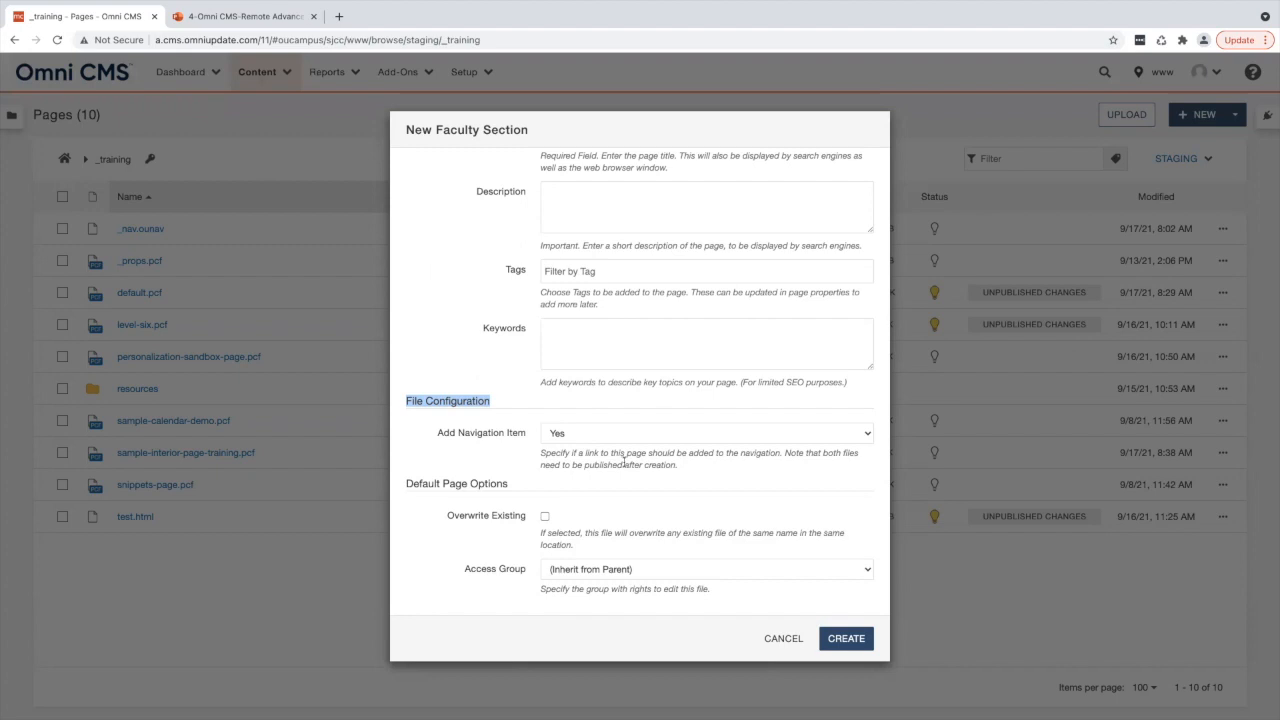
click(846, 638)
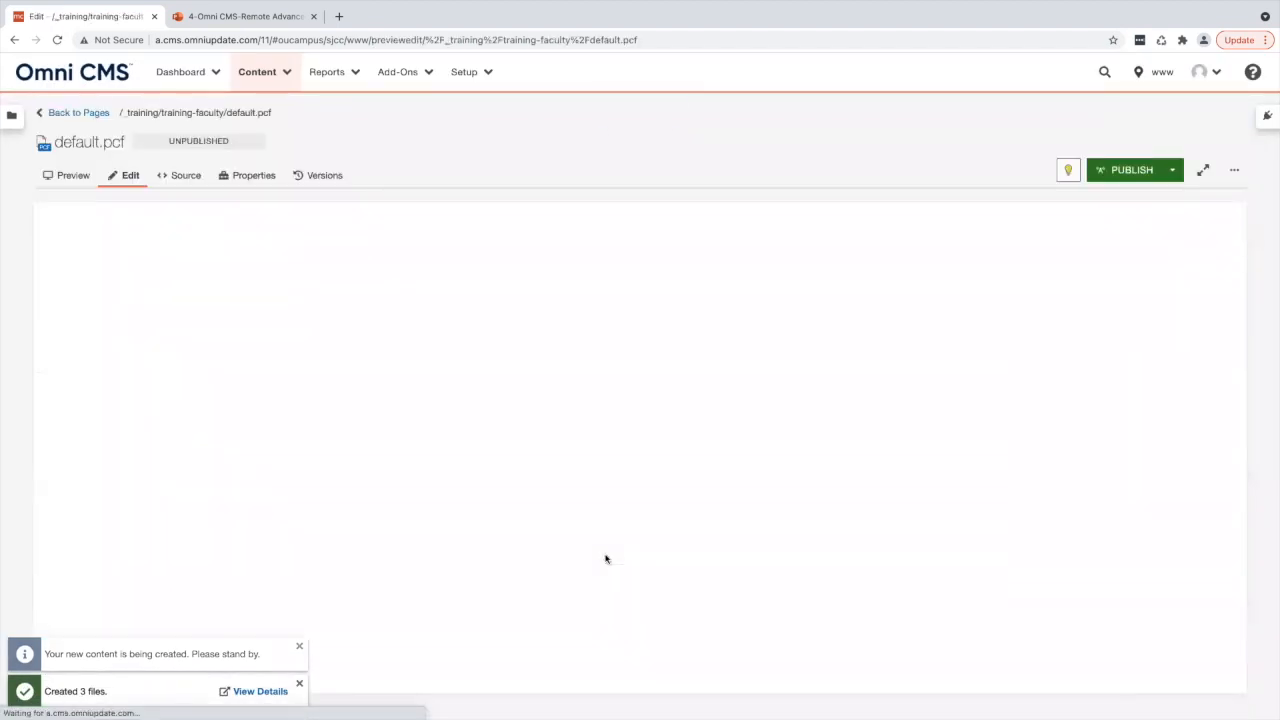
- Return to the training-faculty folder listing and reopen its default.pcf page
drag(224, 112, 161, 113)
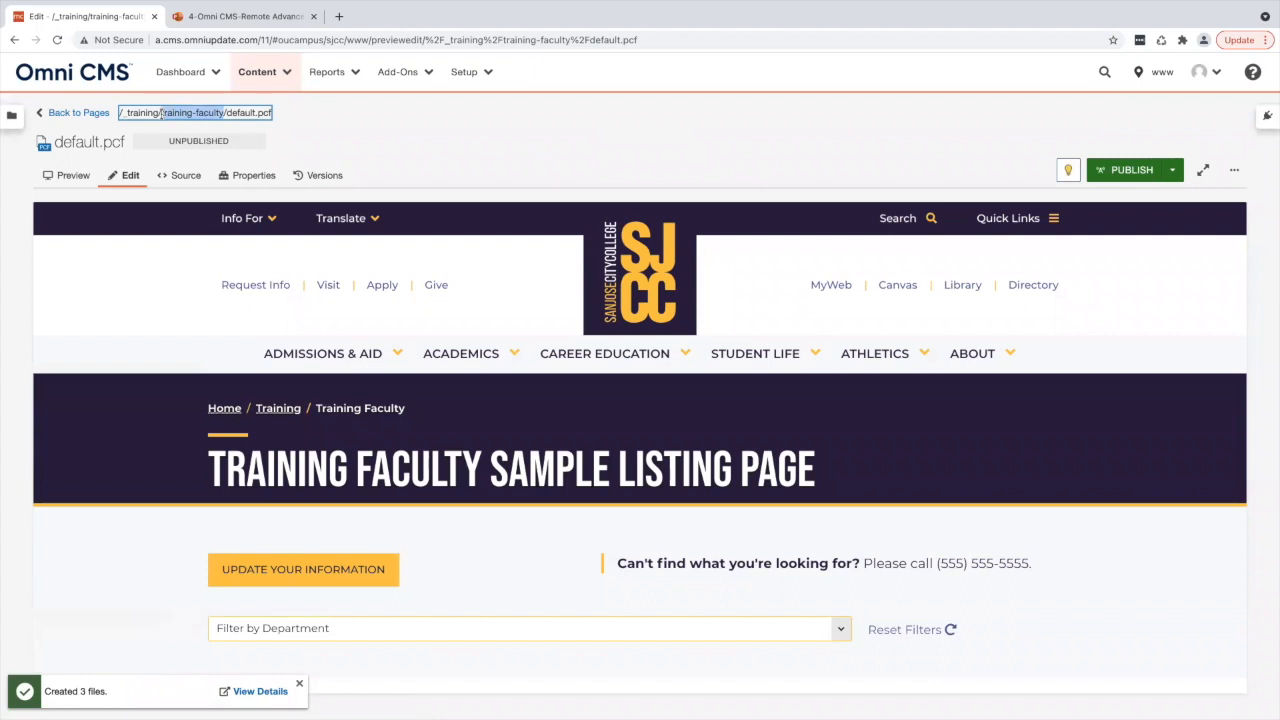
drag(226, 112, 529, 480)
triple_click(531, 470)
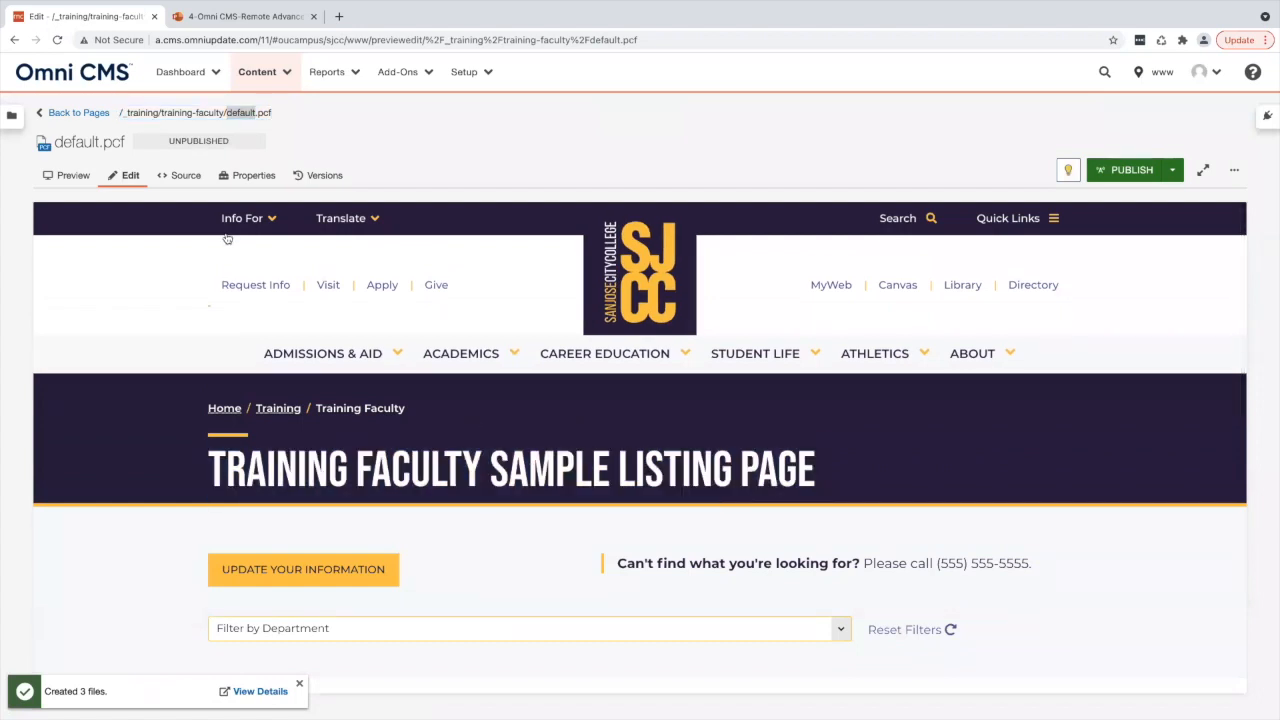
click(98, 116)
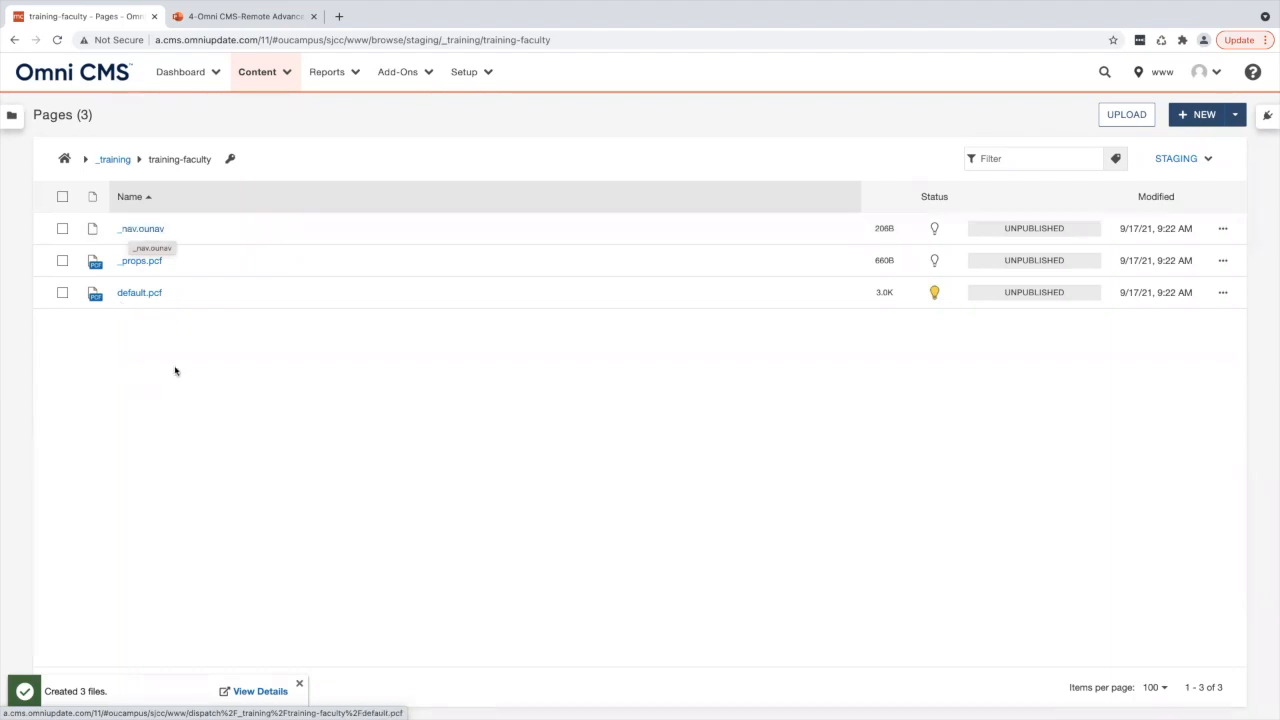
click(127, 294)
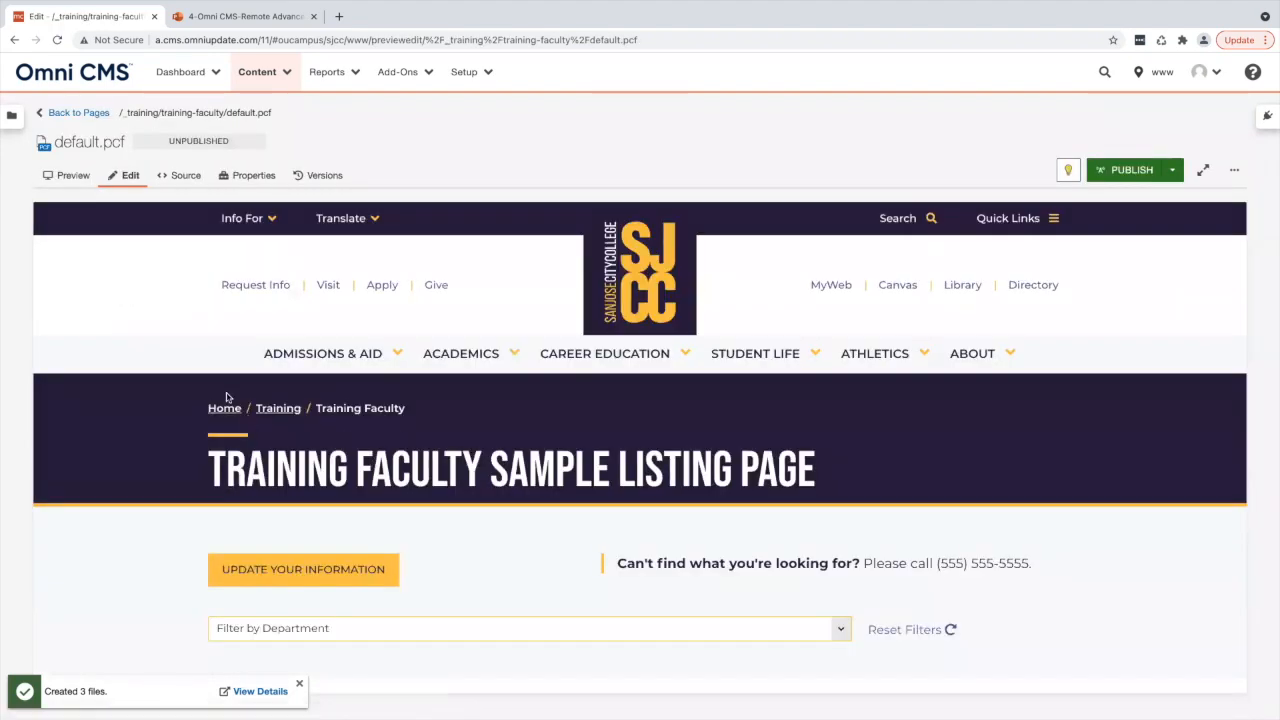
- Scroll through the new faculty listing page to examine its breadcrumb, filters and directory table
drag(433, 413, 205, 413)
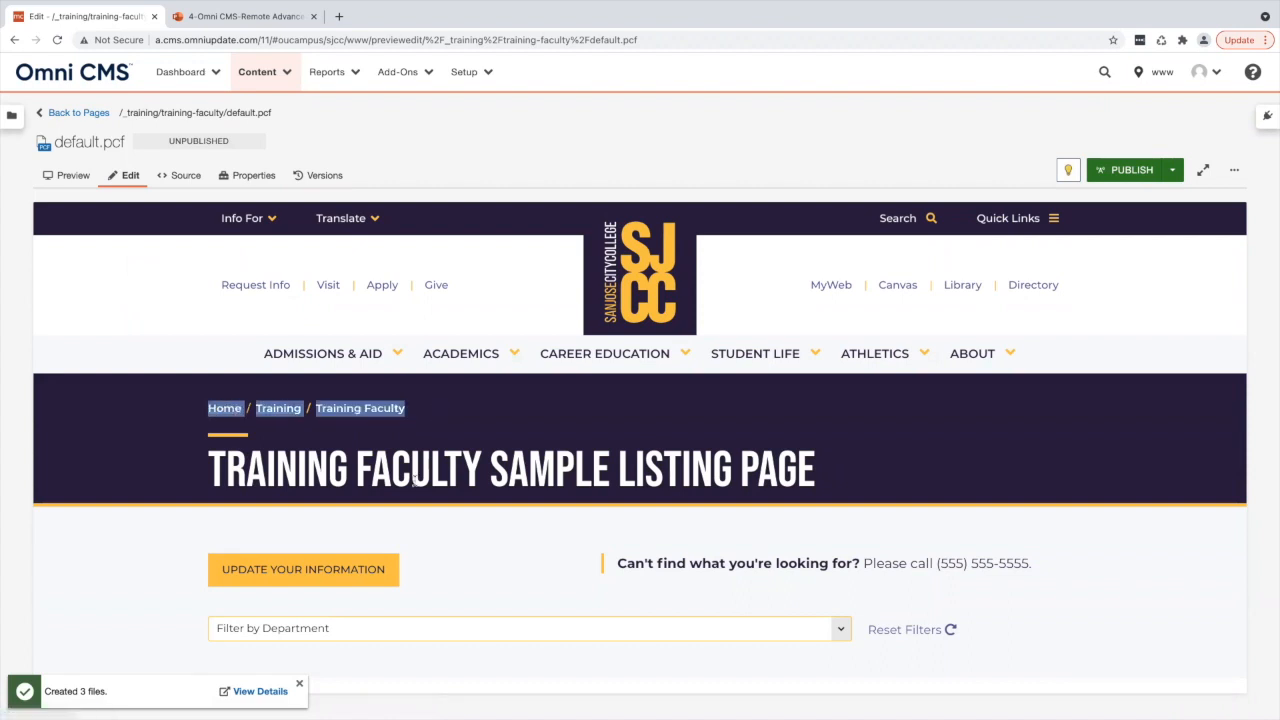
scroll(412, 498, down, 1)
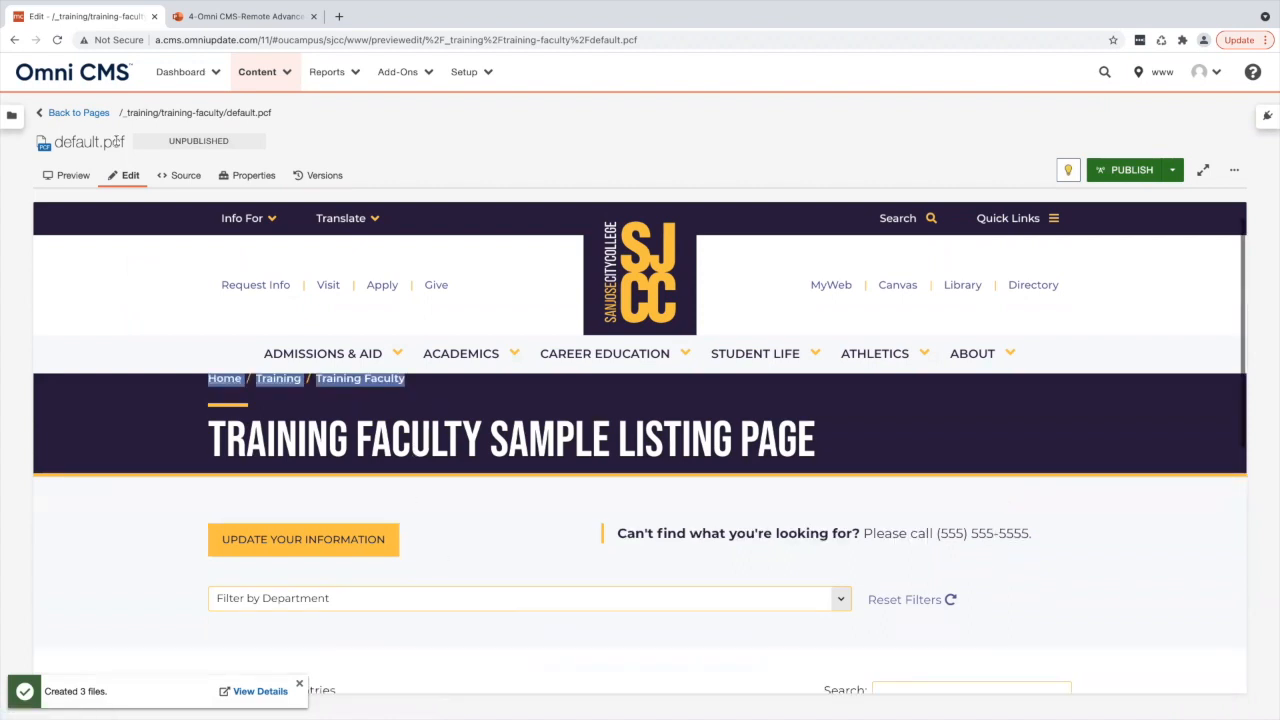
scroll(486, 406, down, 2)
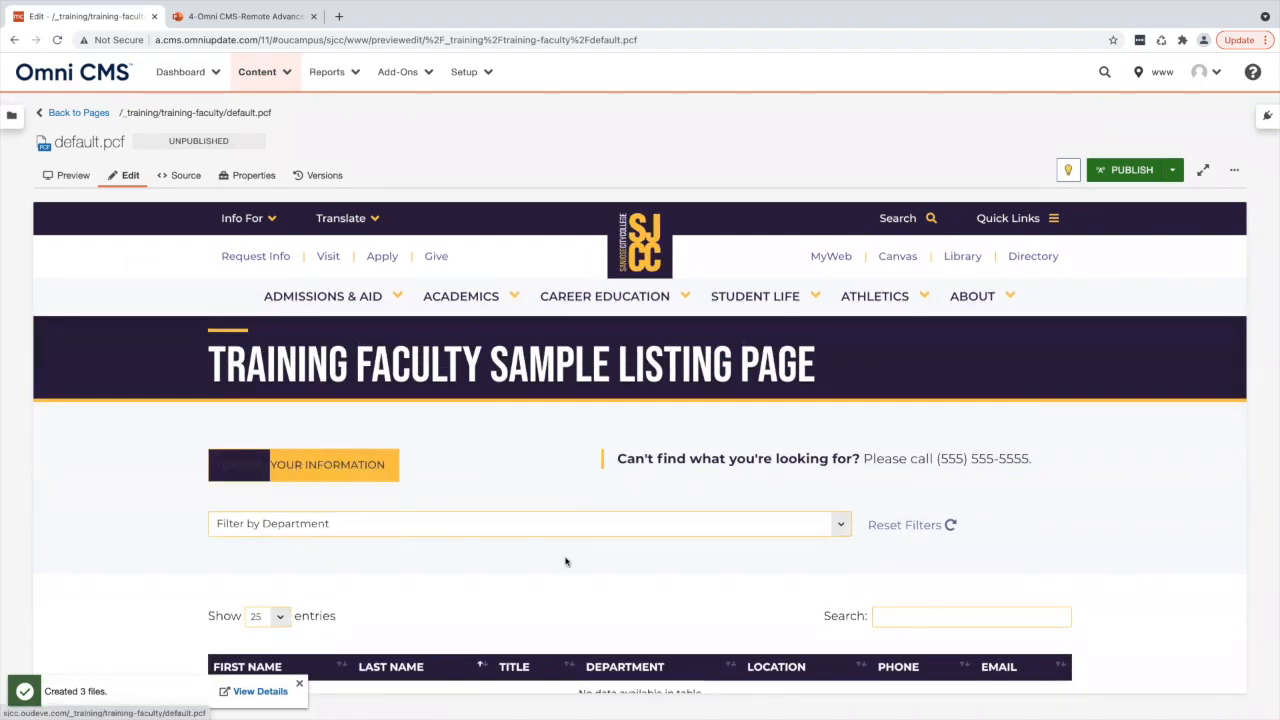
scroll(637, 527, down, 3)
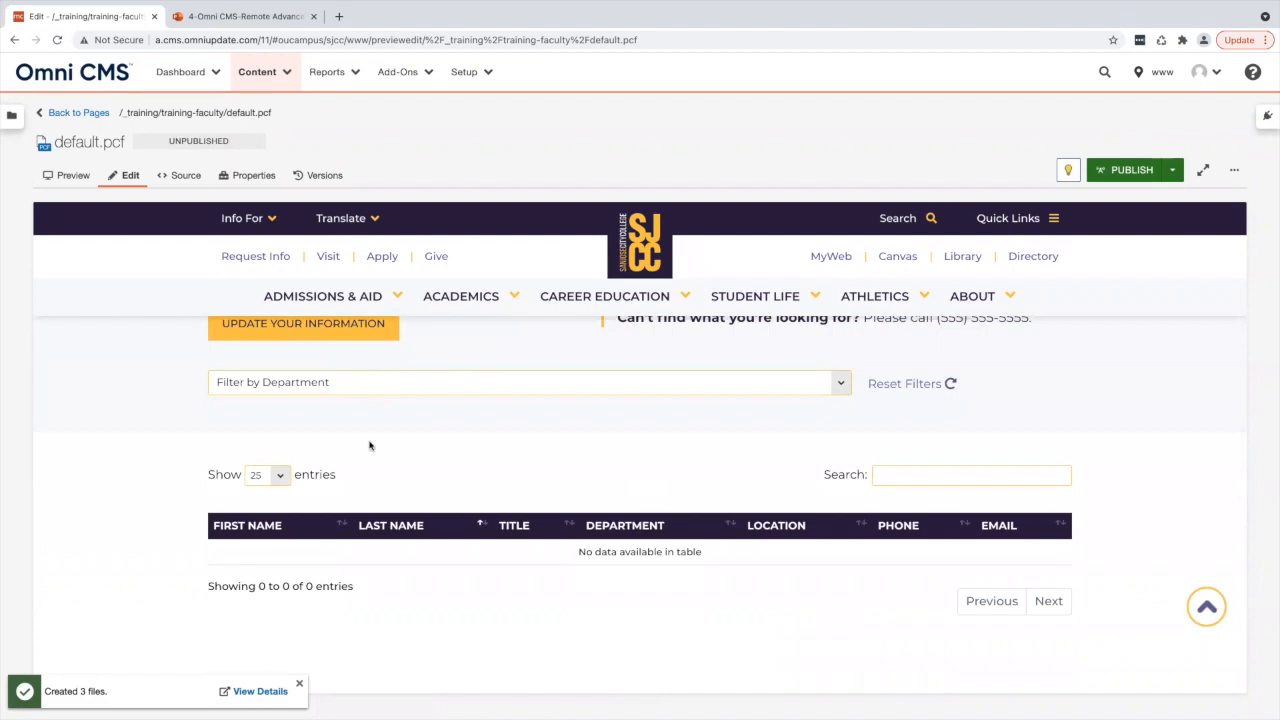
scroll(346, 605, down, 1)
triple_click(273, 505)
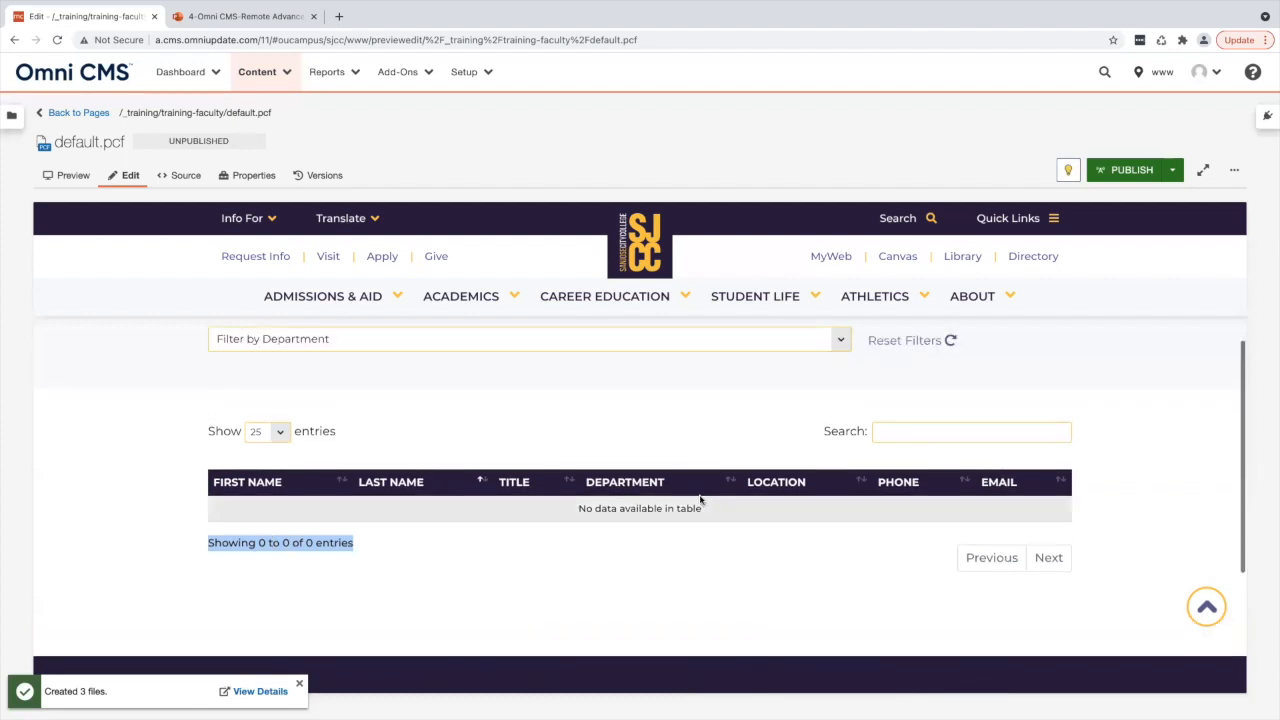
triple_click(681, 507)
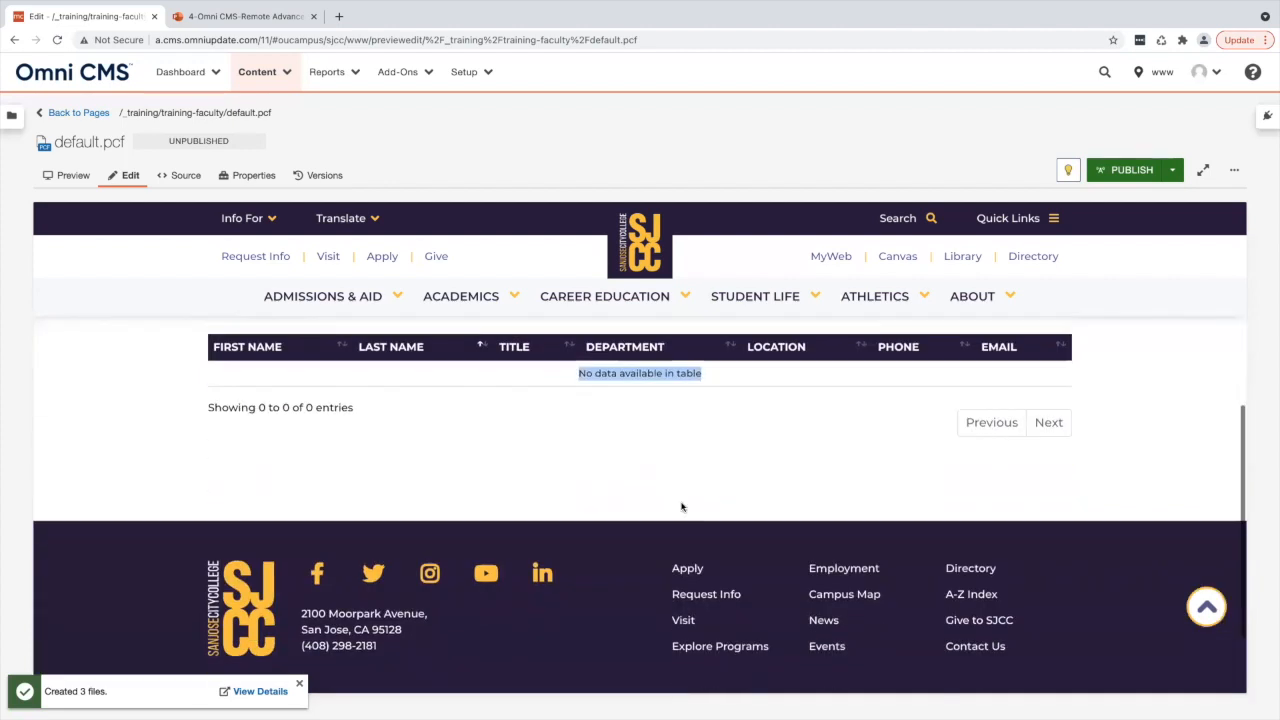
scroll(681, 507, down, 5)
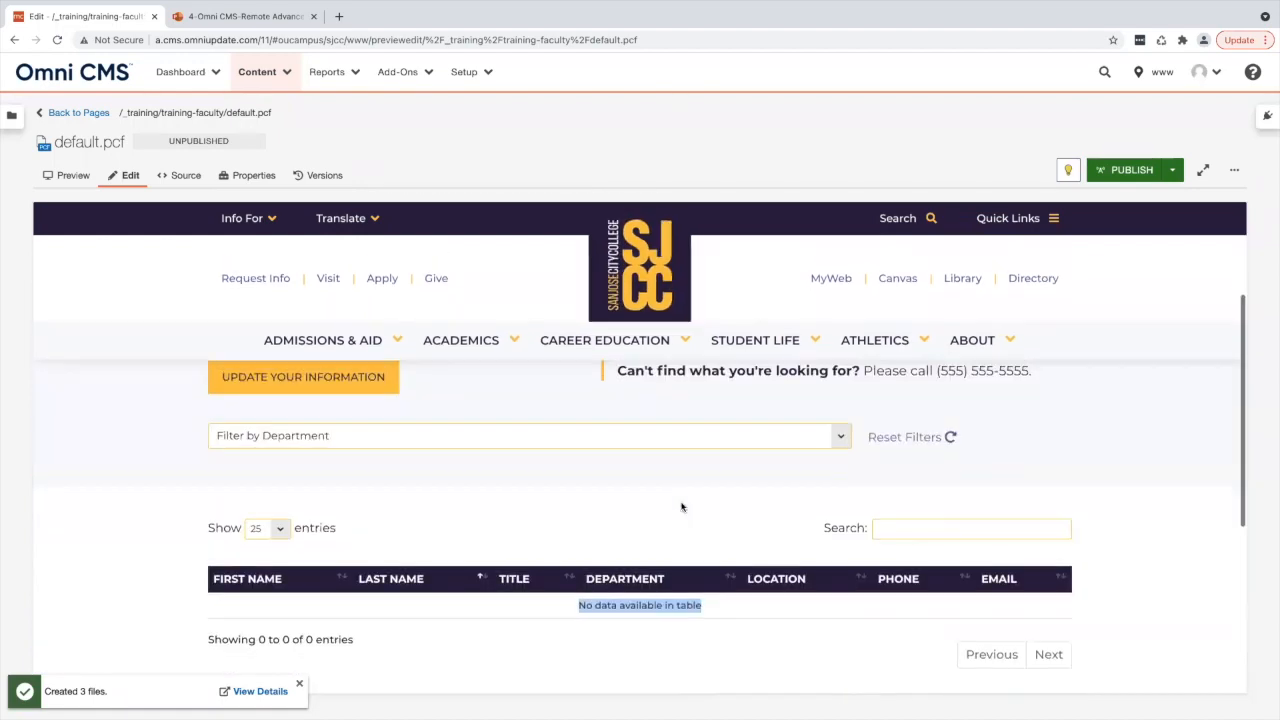
scroll(682, 507, up, 3)
scroll(681, 507, down, 3)
scroll(681, 507, up, 8)
scroll(606, 533, down, 2)
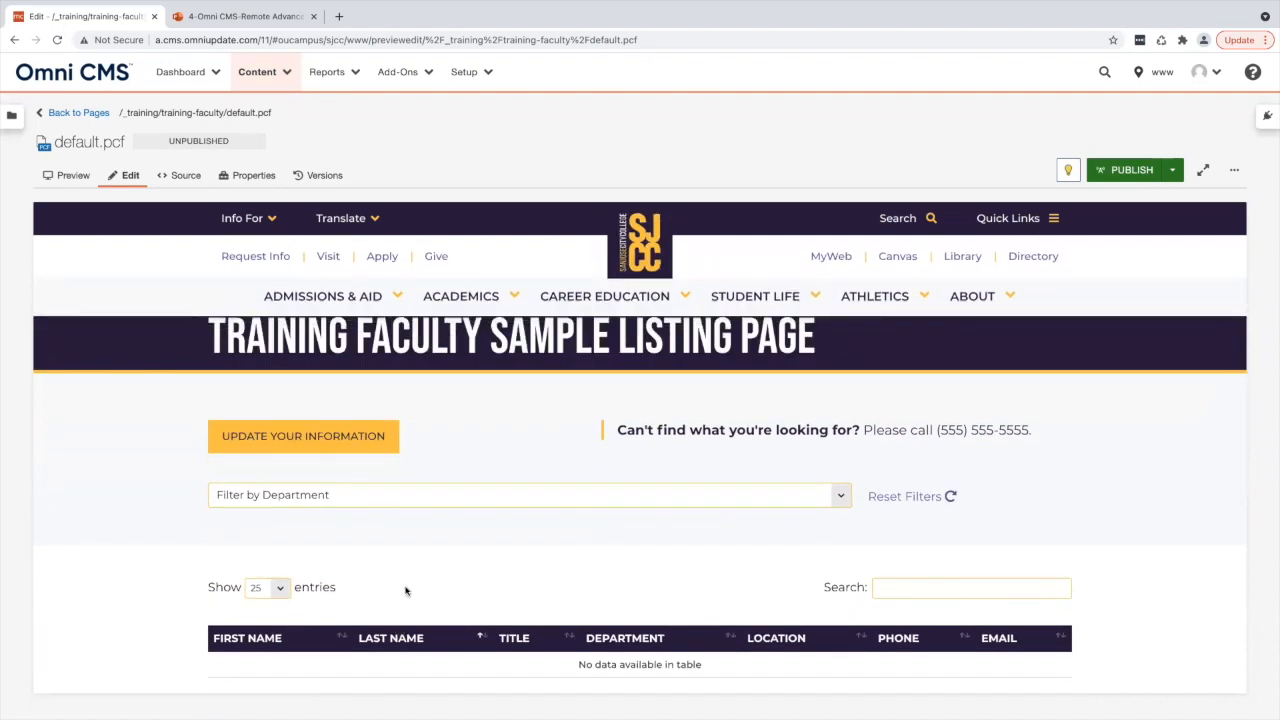
- Open the page properties and examine the Page Heading and Breadcrumb fields
click(252, 178)
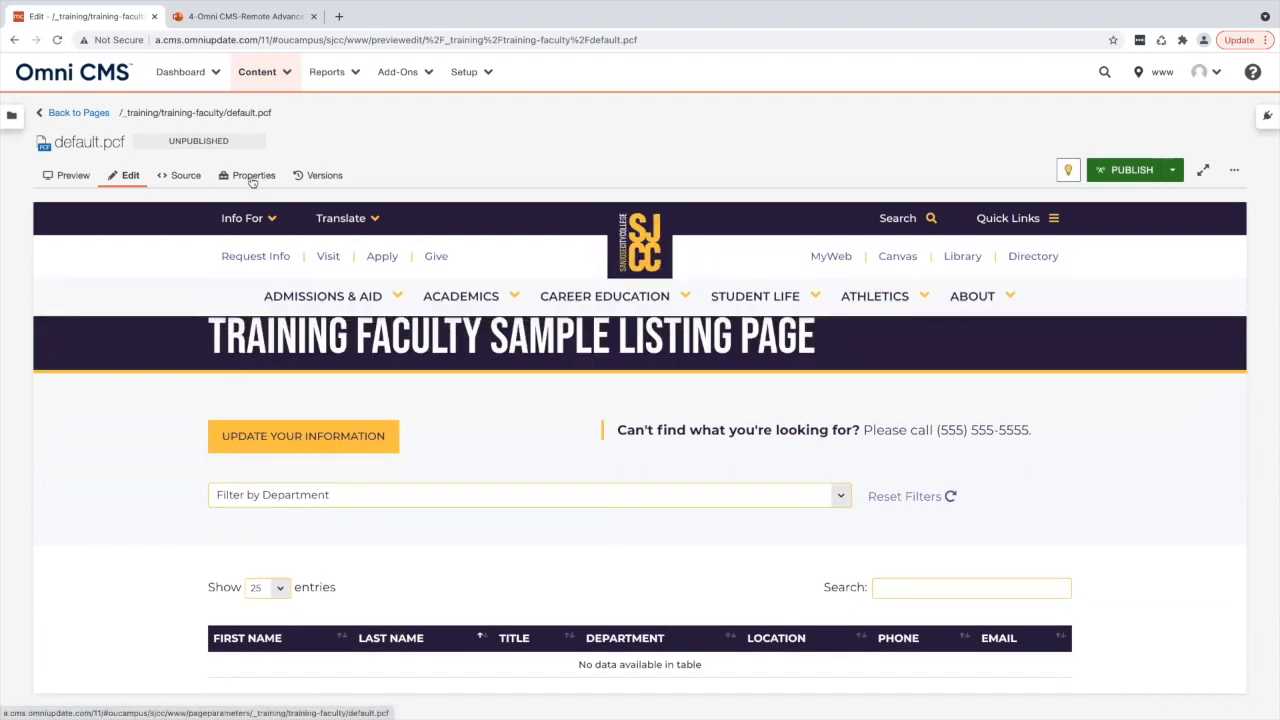
scroll(271, 257, down, 2)
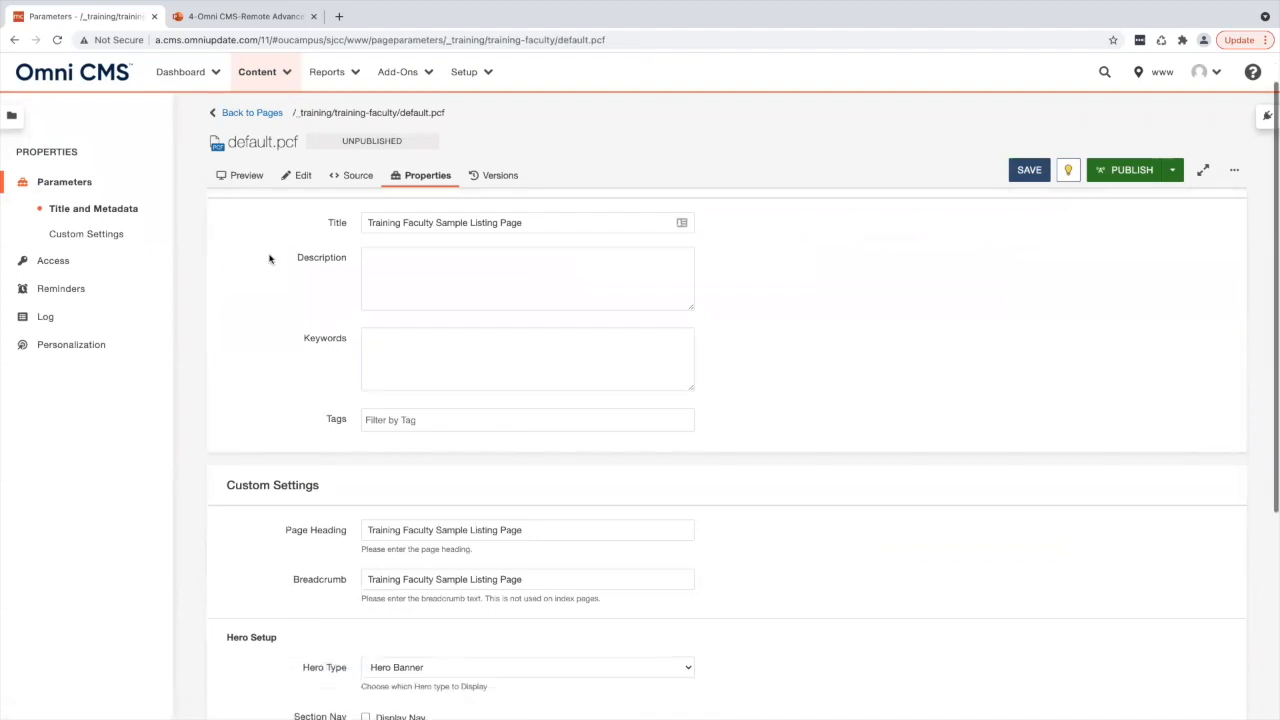
scroll(286, 420, down, 3)
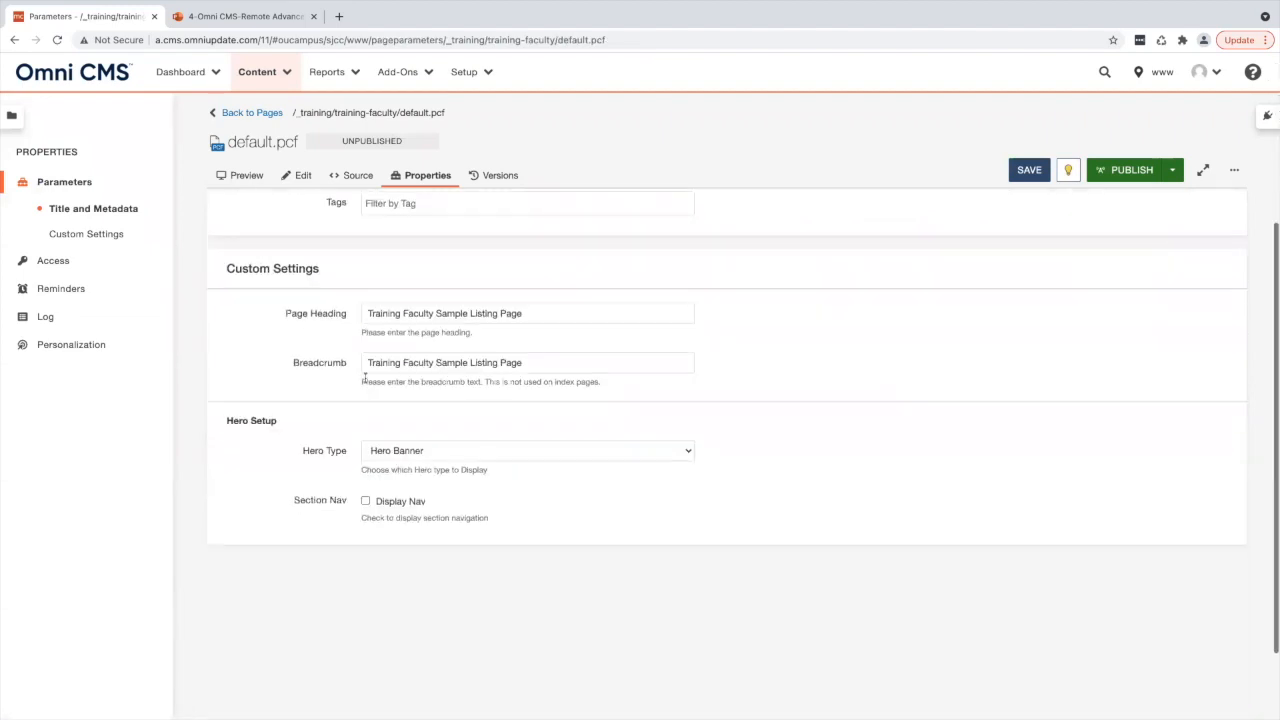
click(420, 312)
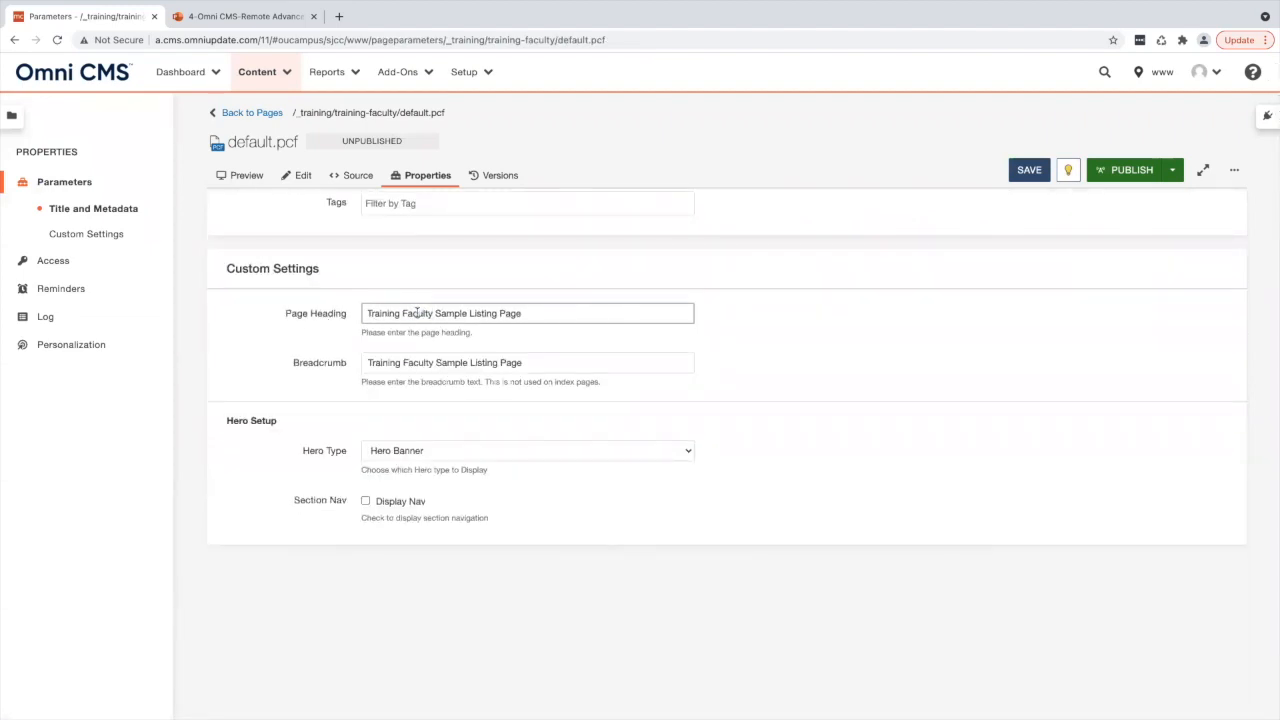
key(ctrl+a)
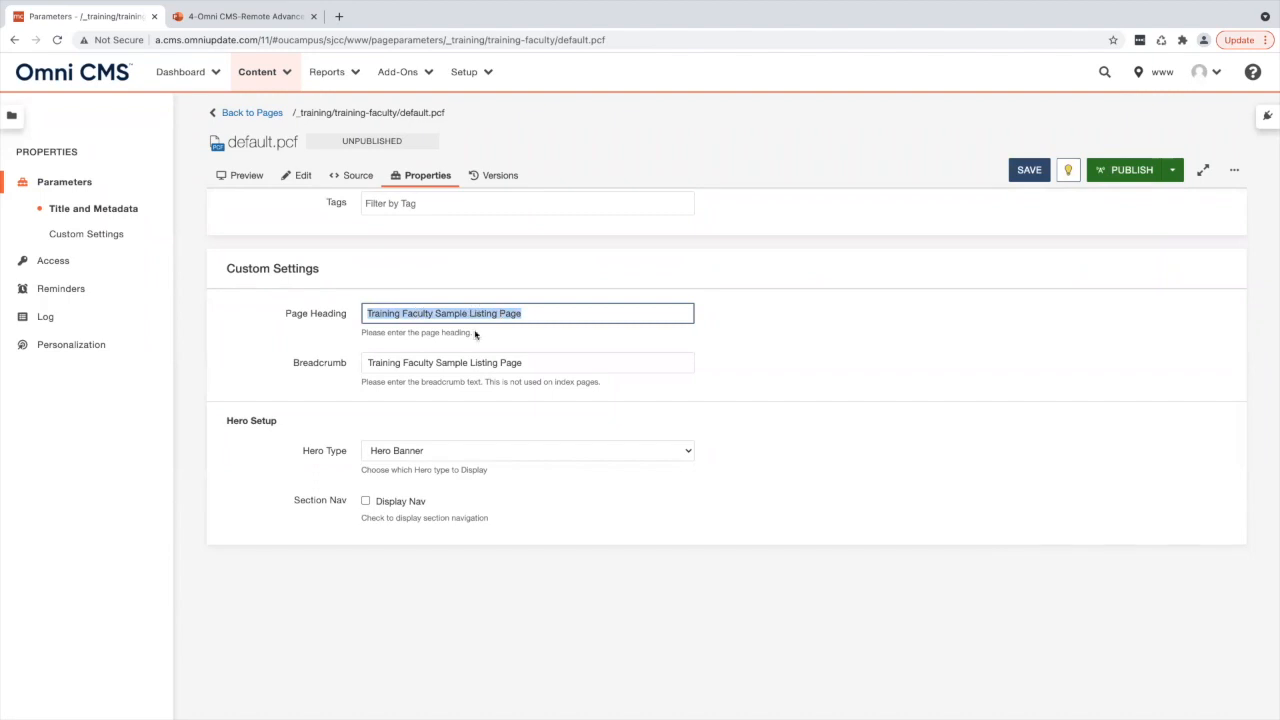
click(469, 362)
key(ctrl+a)
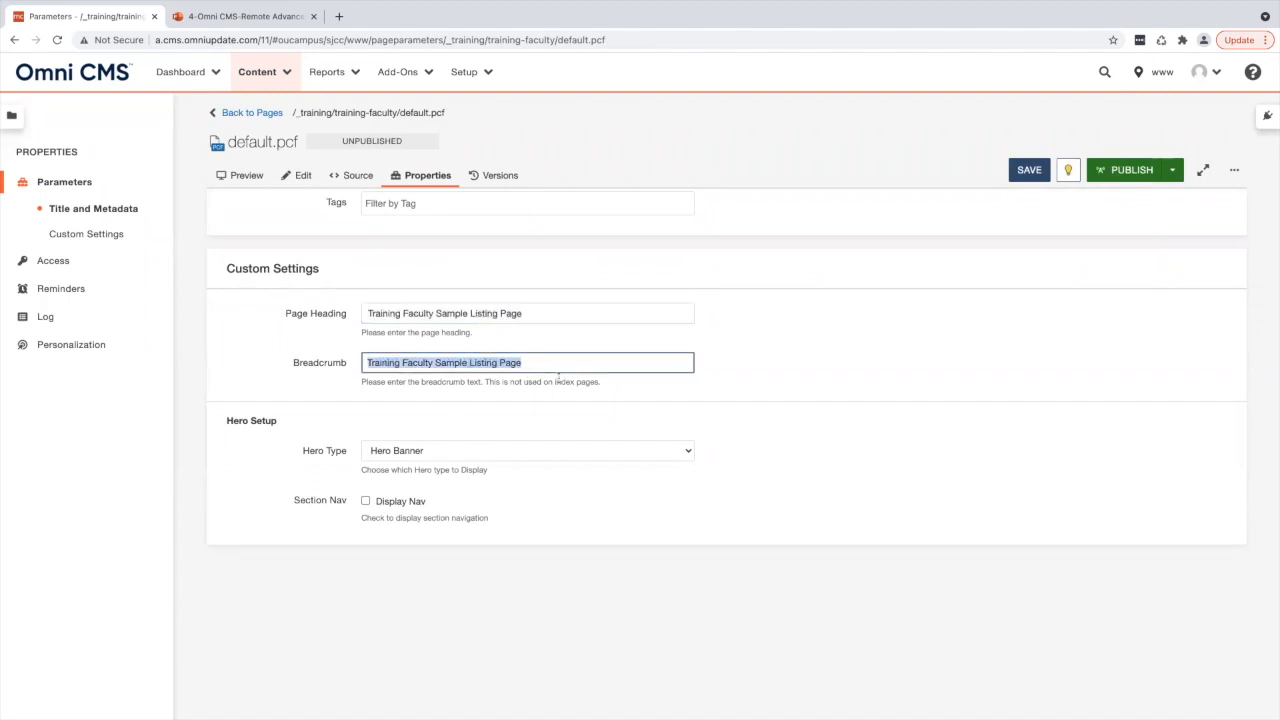
triple_click(568, 377)
double_click(566, 377)
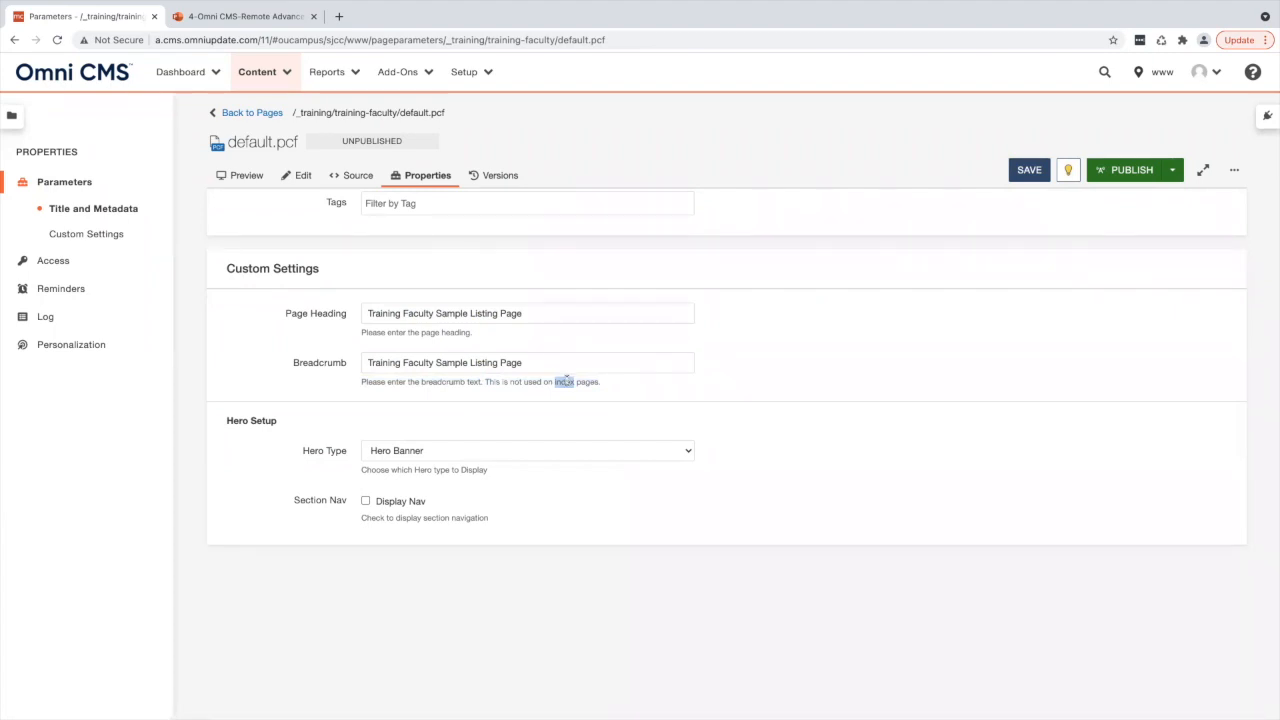
drag(533, 364, 360, 366)
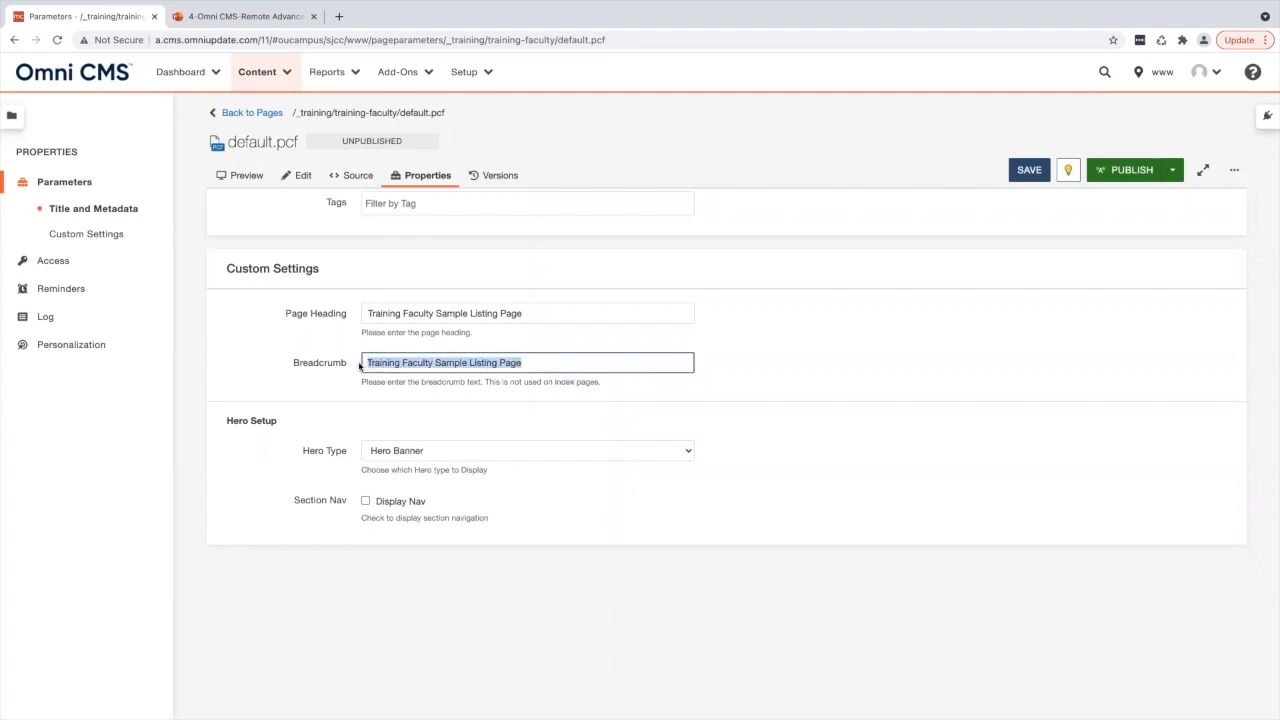
- Append CHANGED to the end of the breadcrumb text and save the properties
double_click(246, 141)
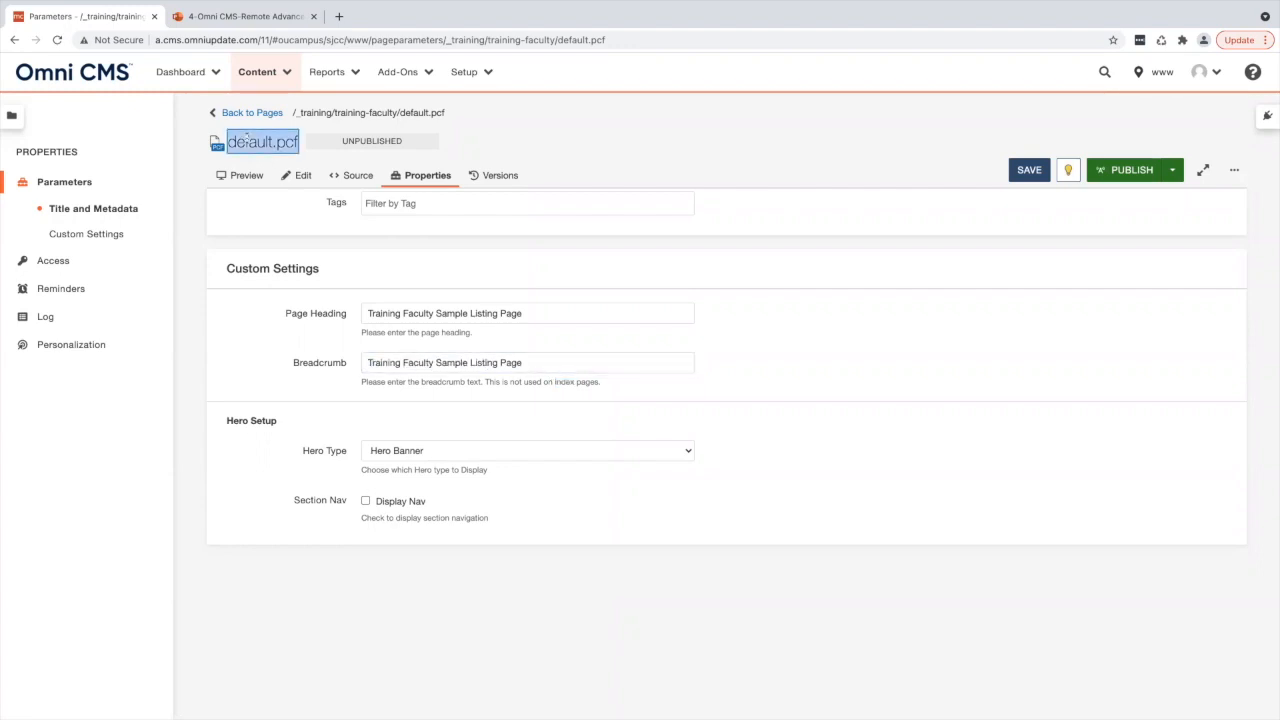
click(534, 357)
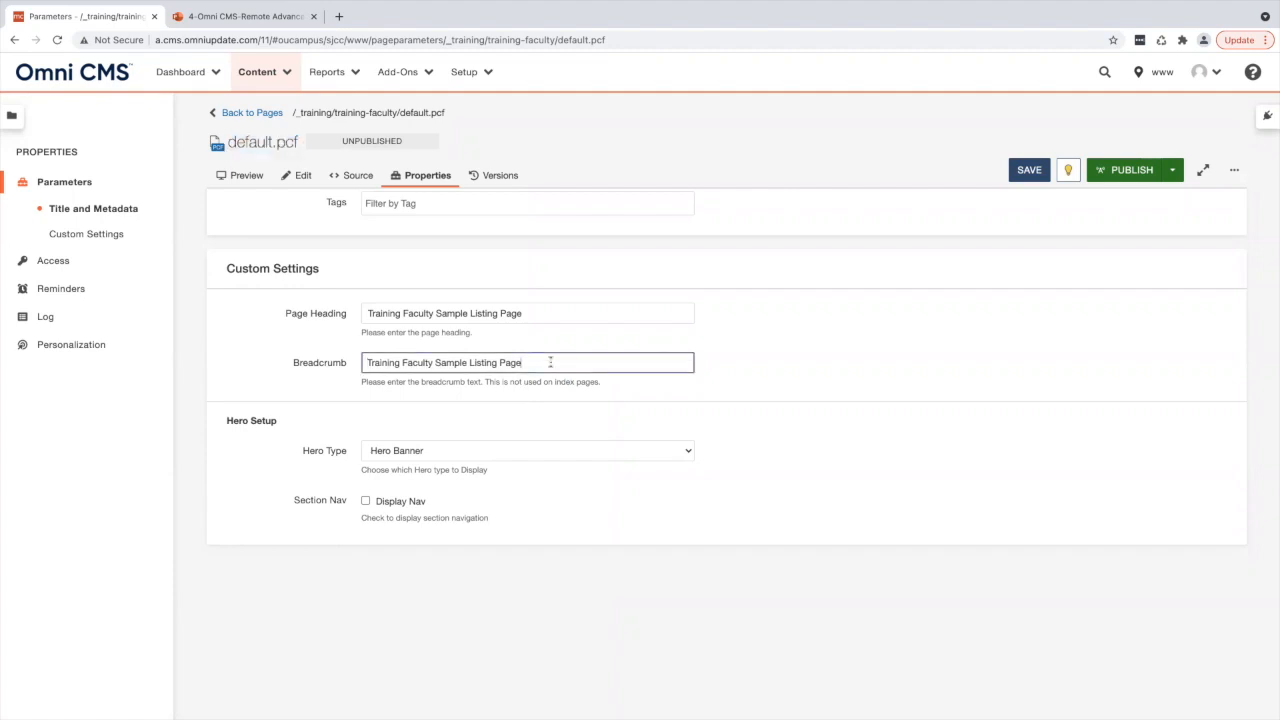
text(CHANGED)
click(1029, 169)
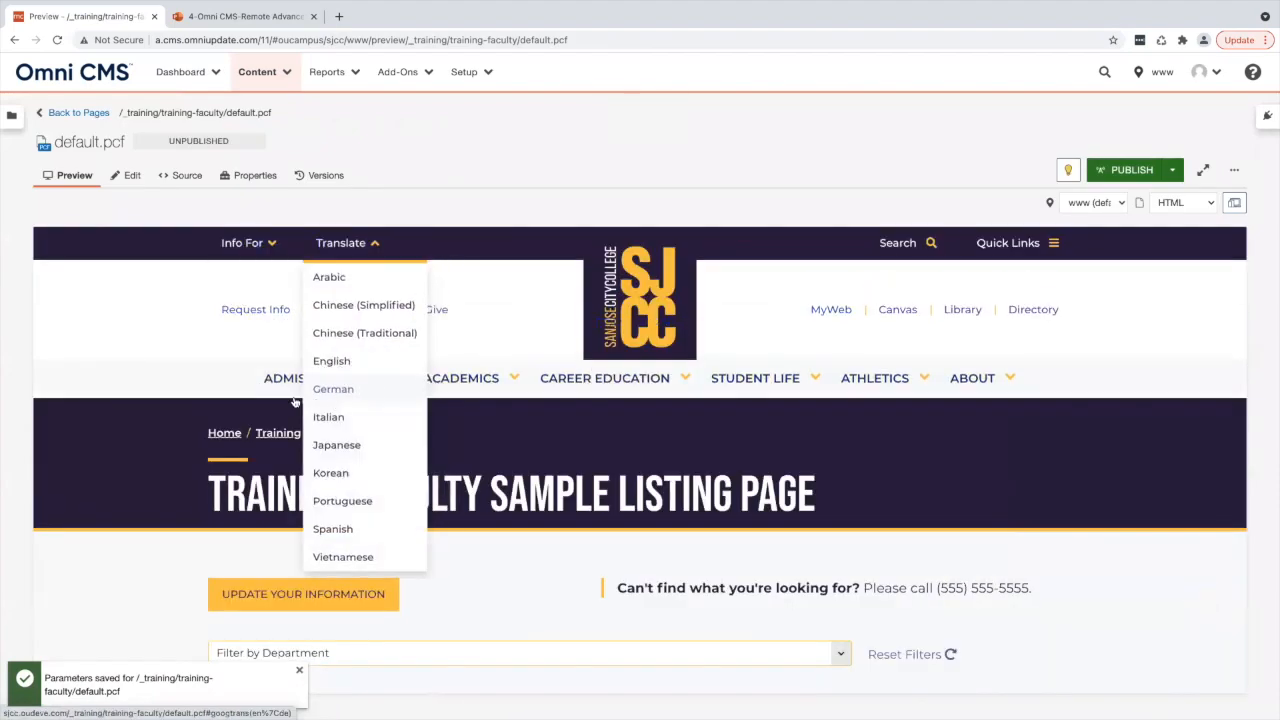
- Check the breadcrumb on the page preview and reopen the page properties to compare
drag(406, 434, 315, 433)
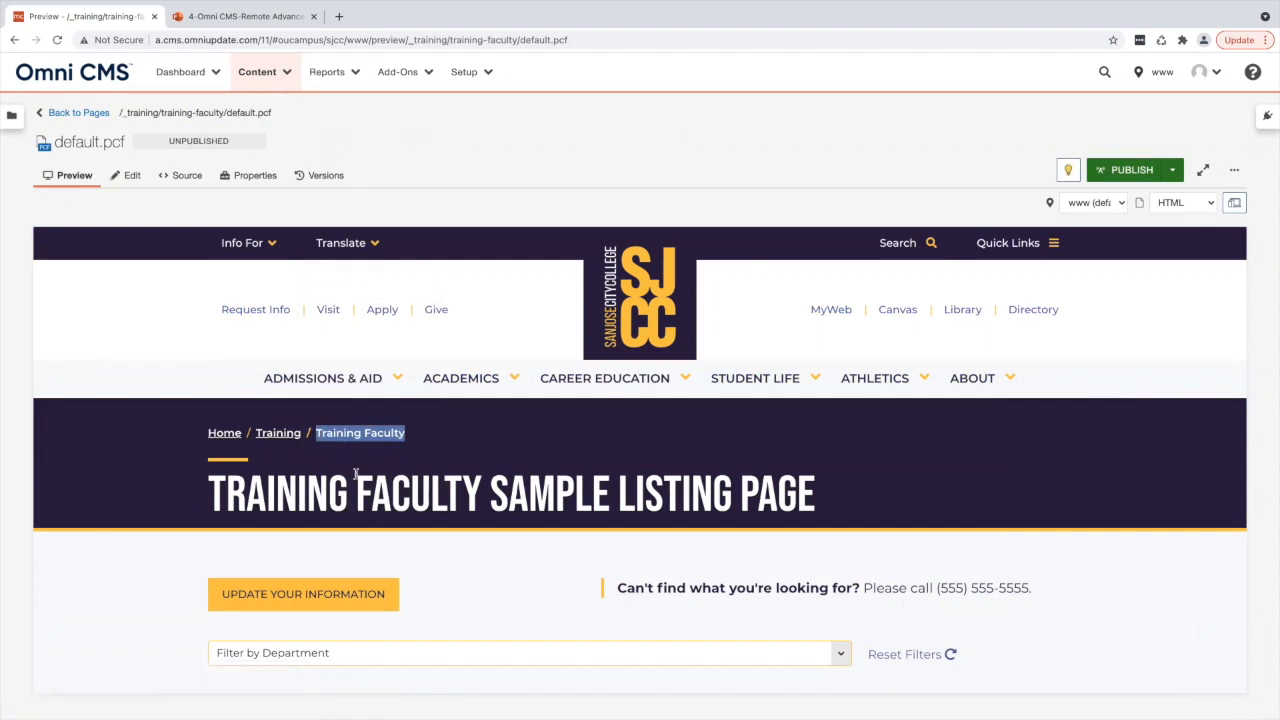
double_click(87, 143)
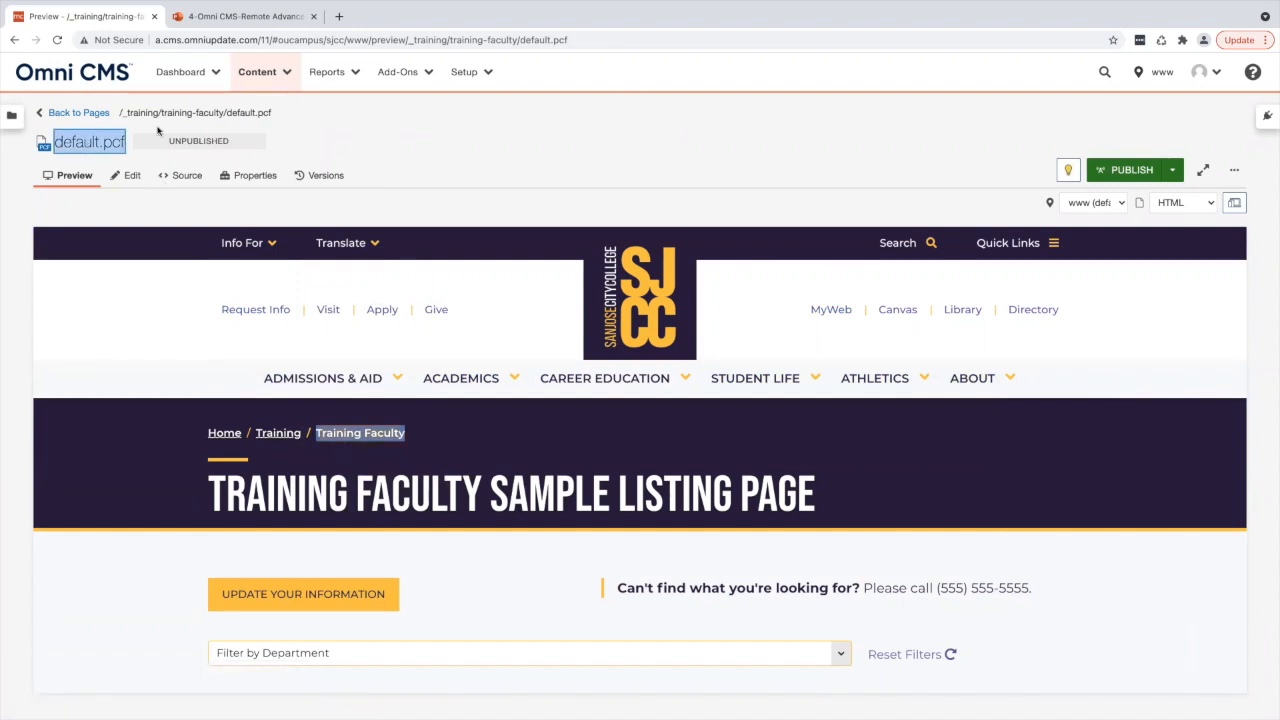
drag(375, 434, 314, 434)
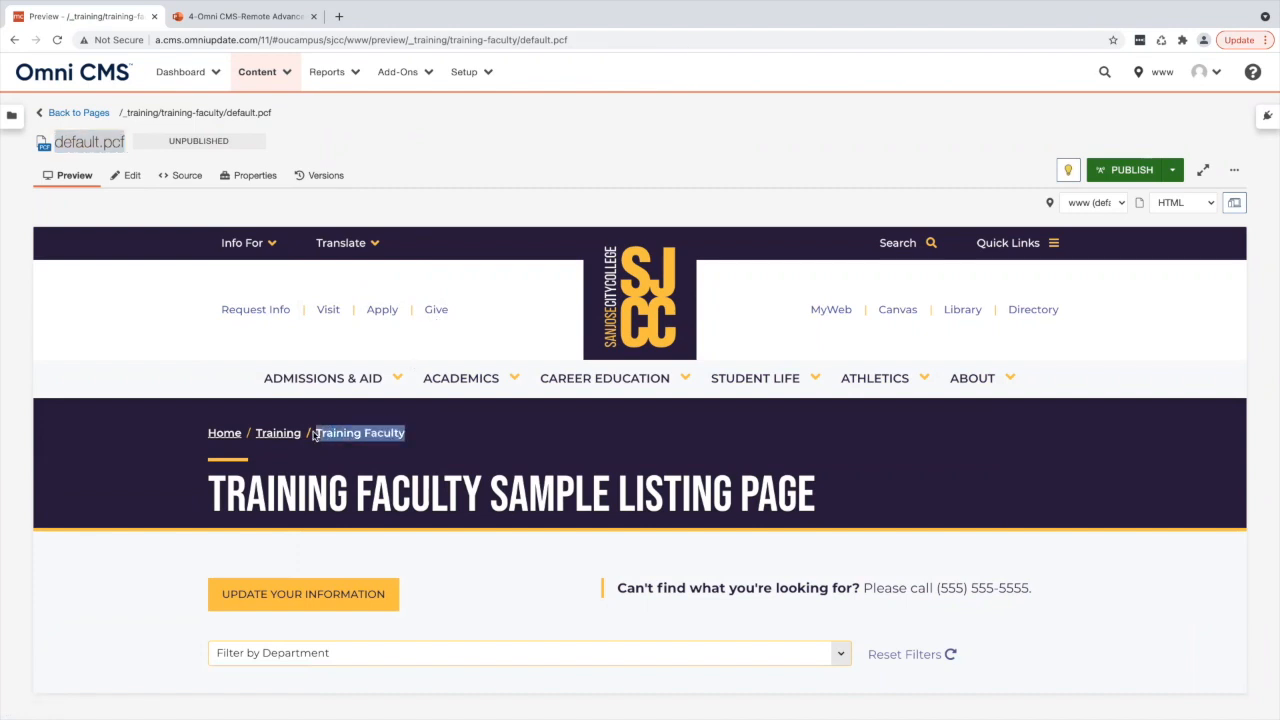
click(249, 177)
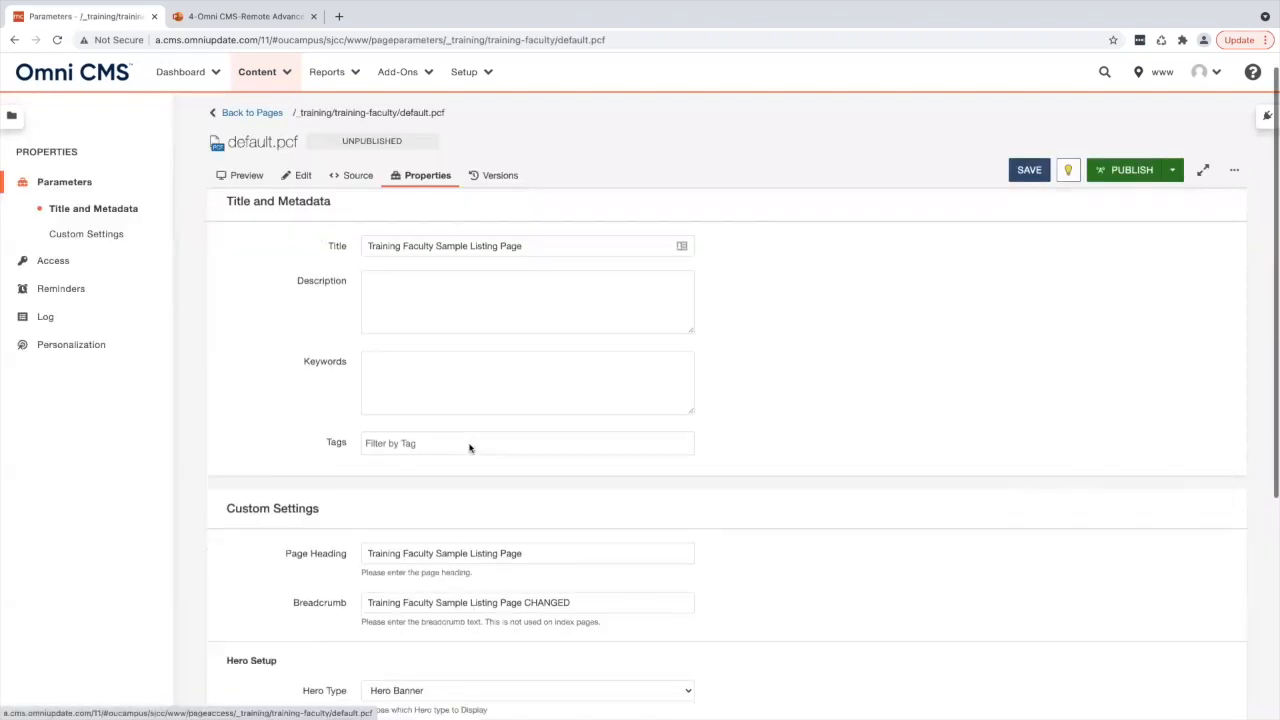
scroll(469, 447, down, 3)
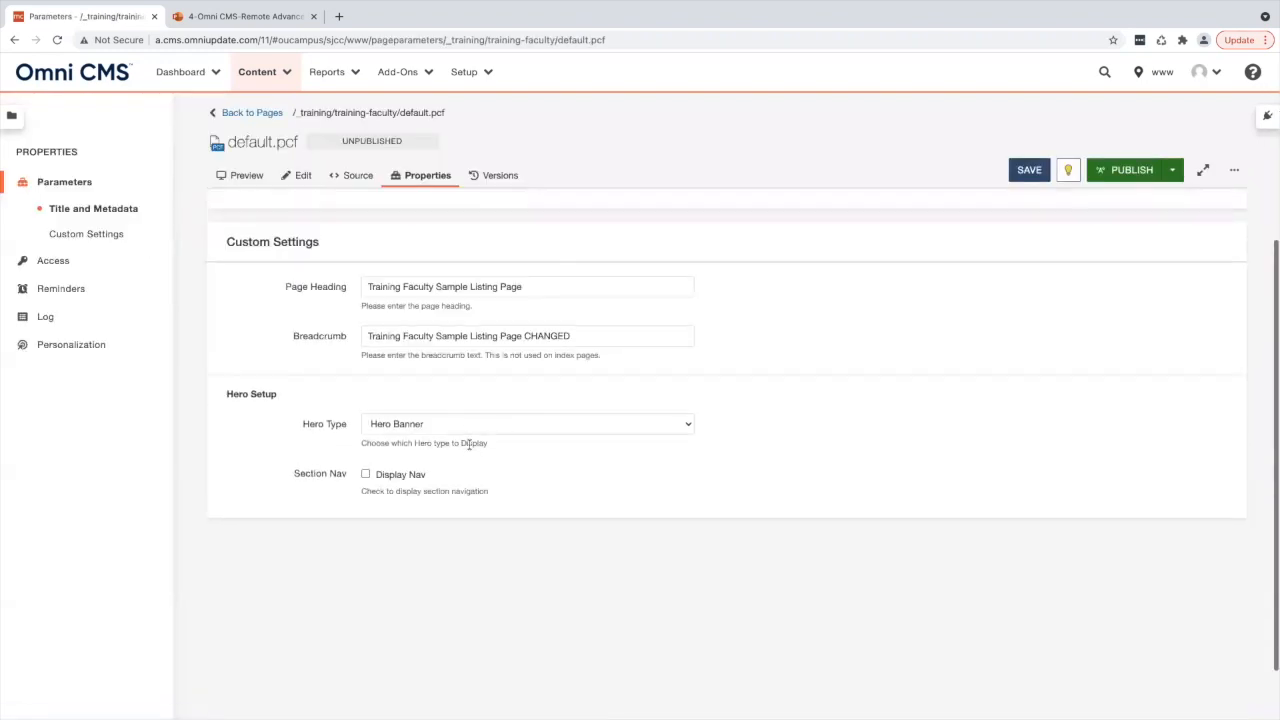
- Examine the Hero Type options and the Section Nav setting in the custom settings
click(390, 424)
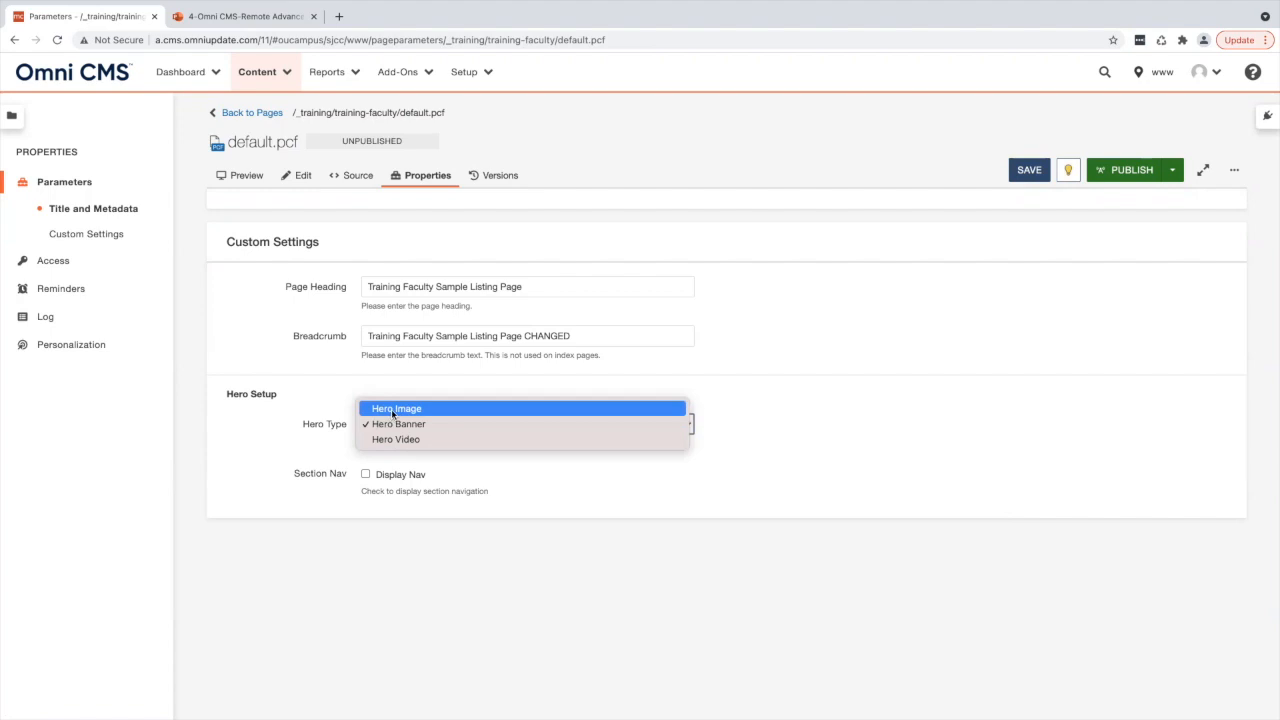
click(373, 500)
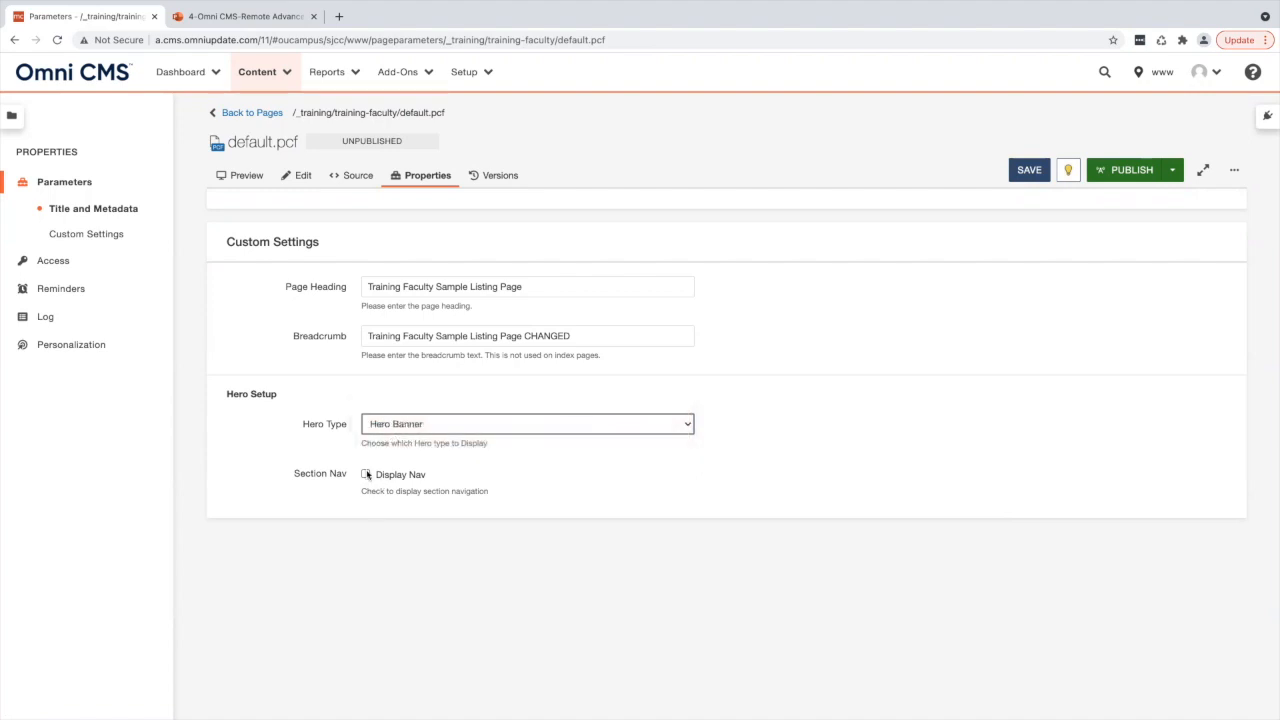
triple_click(310, 475)
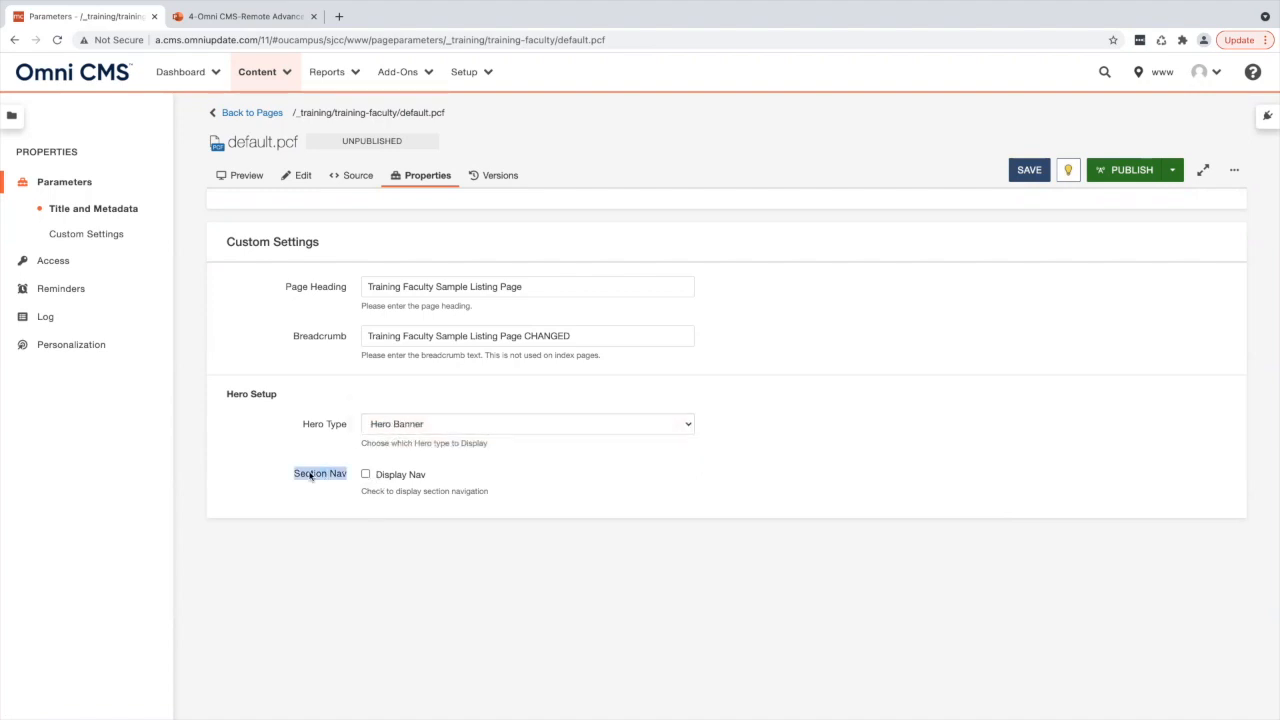
double_click(411, 477)
triple_click(390, 478)
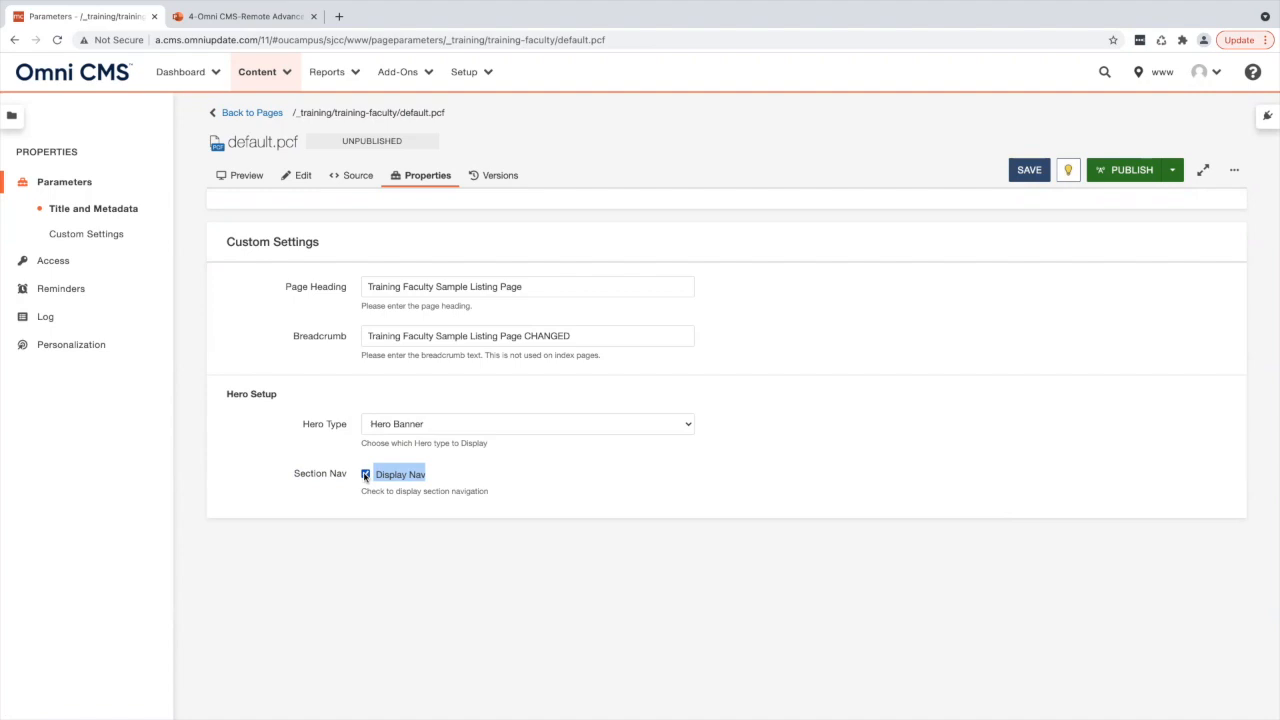
- Enable the Display Nav option for Section Nav on the listing page
click(365, 475)
drag(397, 114, 336, 114)
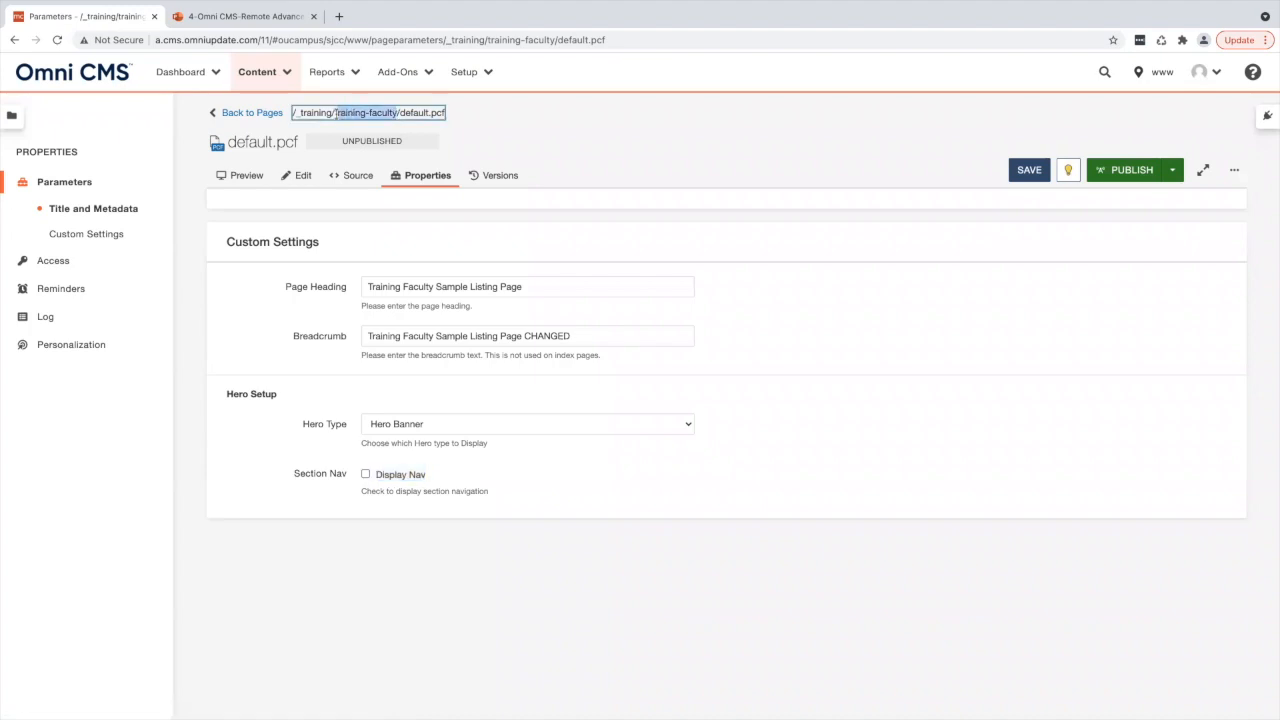
click(366, 474)
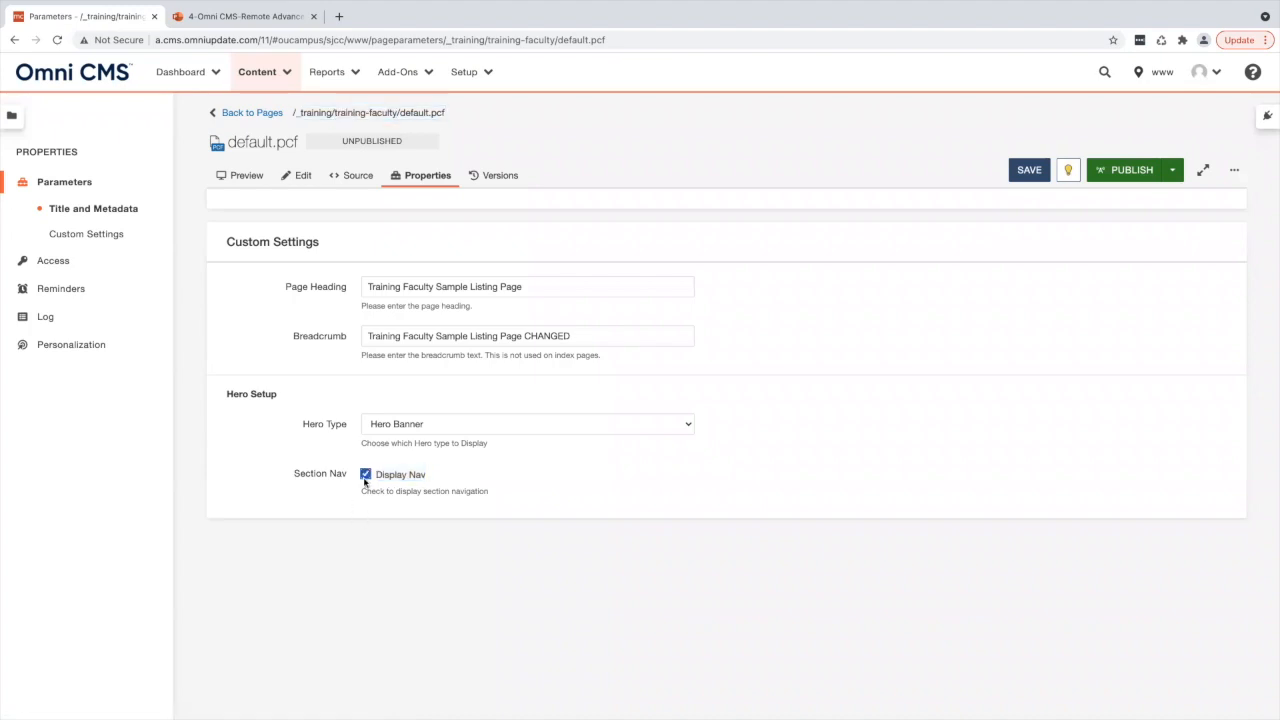